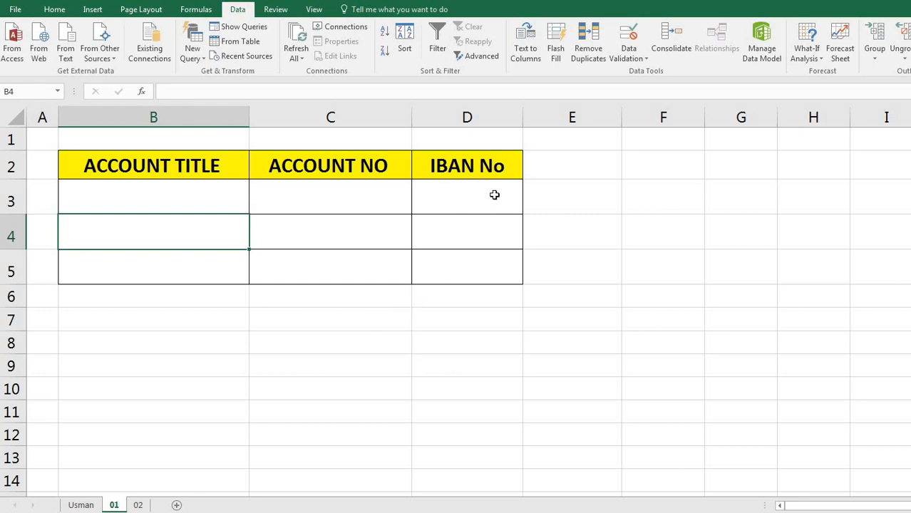
{"action": "left_click", "coordinate": [350, 349]}
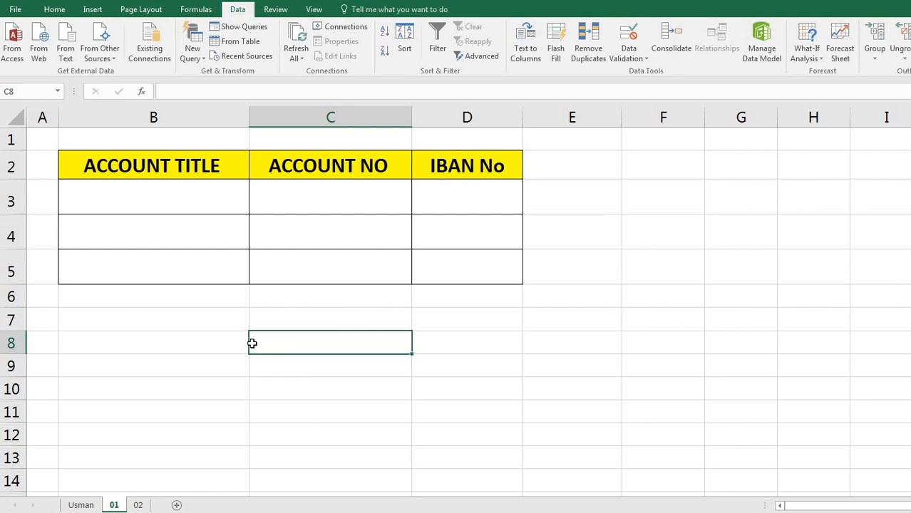
{"action": "left_click", "coordinate": [124, 232]}
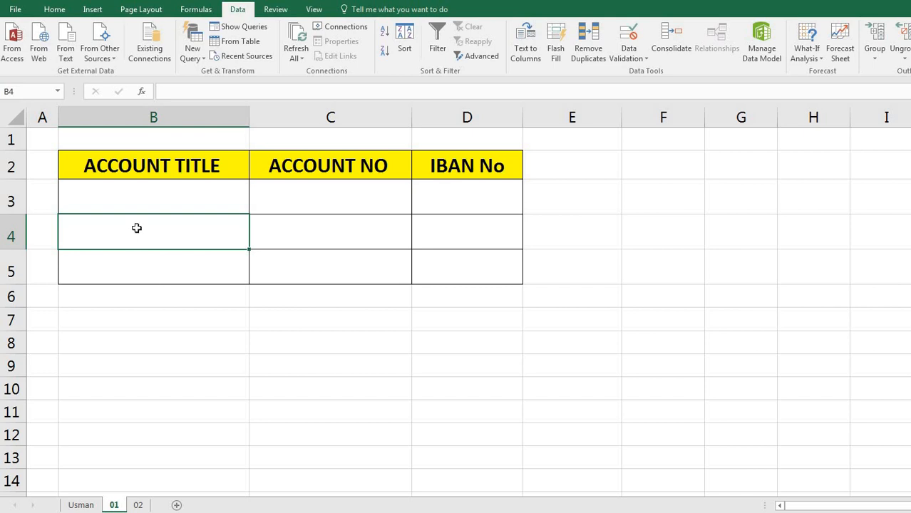
{"action": "left_click", "coordinate": [163, 175]}
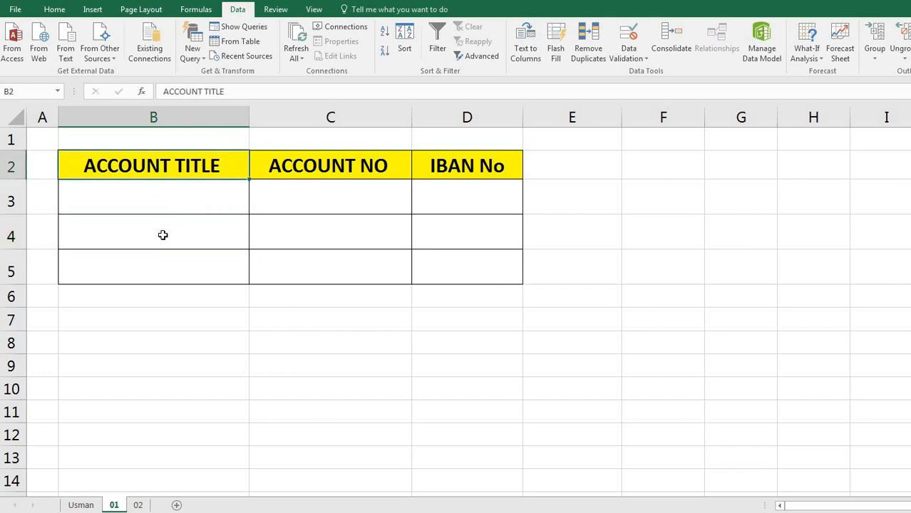
Step: Try to enter 321 as the account title in cell B4, and discard the entry
{"action": "left_click", "coordinate": [163, 234]}
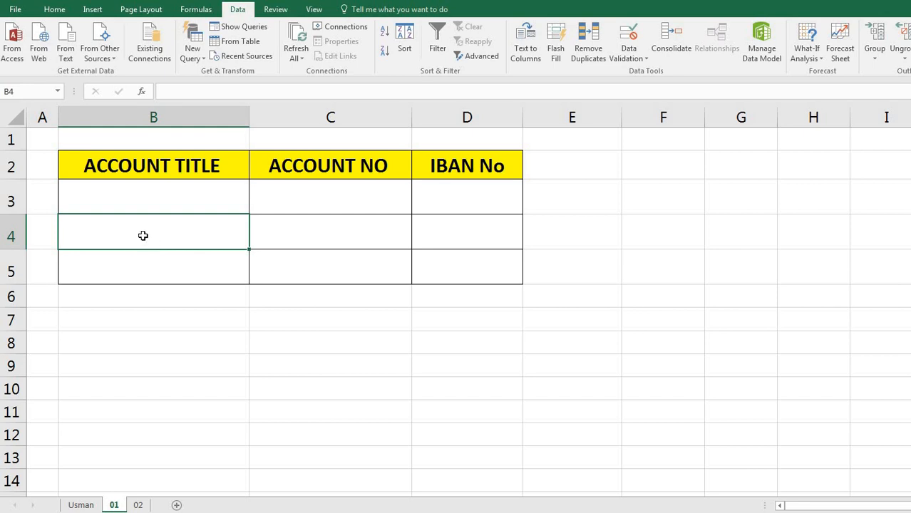
{"action": "type", "text": "321"}
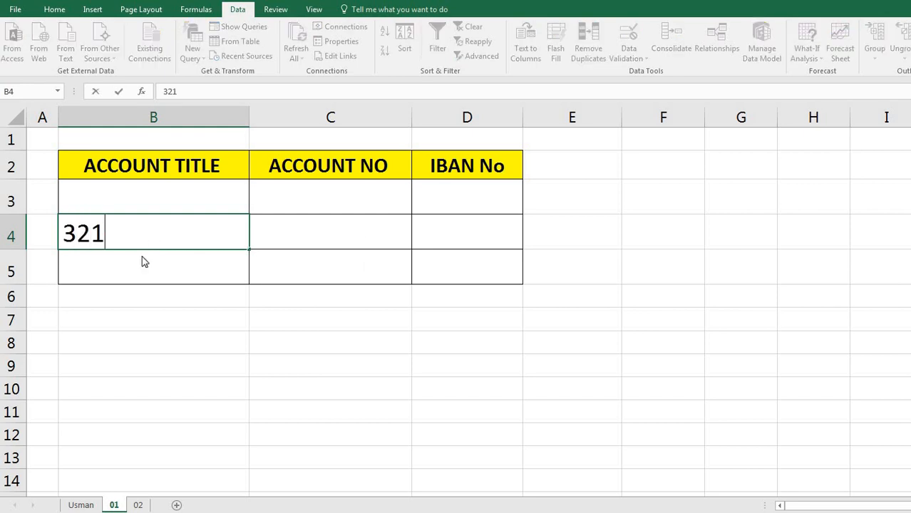
{"action": "key", "text": "Return"}
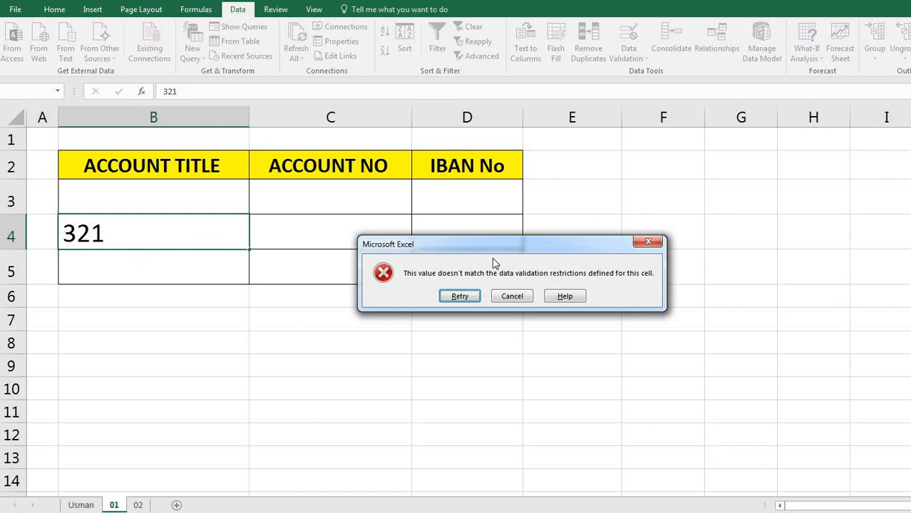
{"action": "key", "text": "Escape"}
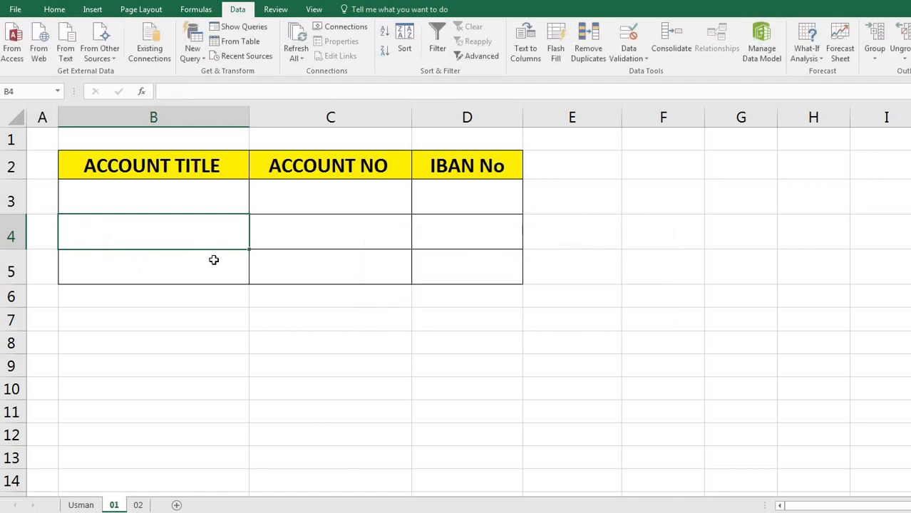
Step: Try a lowercase name as the account title in cell B4, and enter an all-uppercase name there instead
{"action": "type", "text": "usman"}
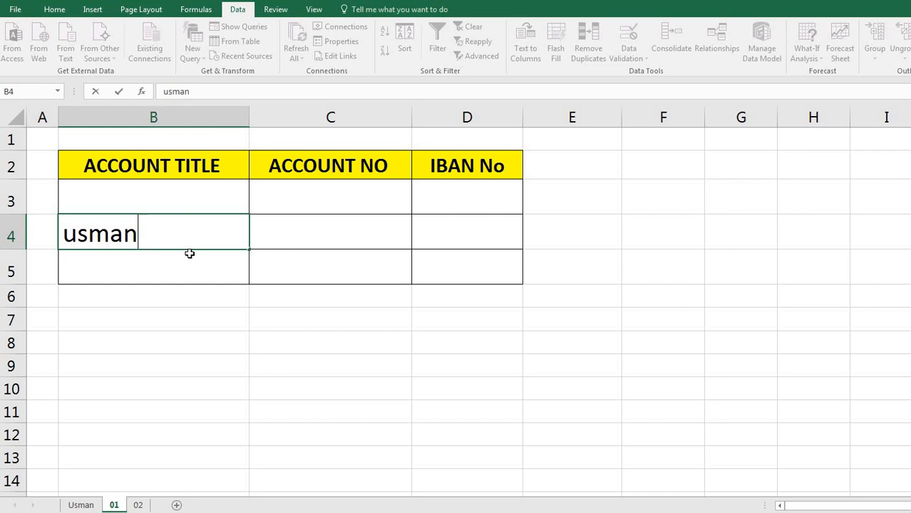
{"action": "key", "text": "Return"}
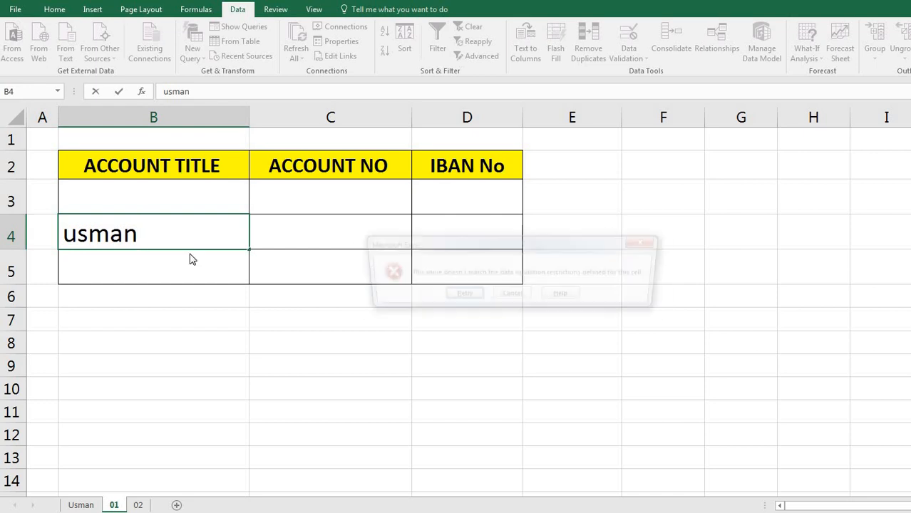
{"action": "left_click", "coordinate": [639, 244]}
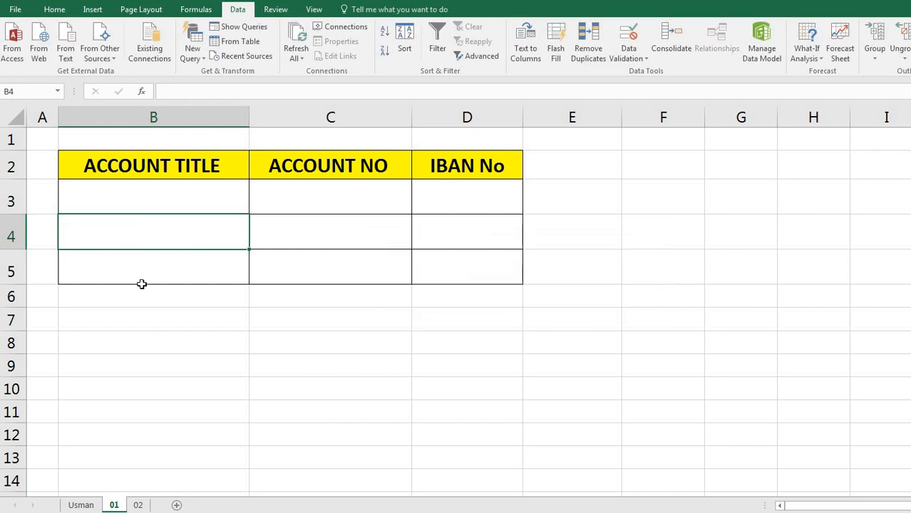
{"action": "type", "text": "ALI"}
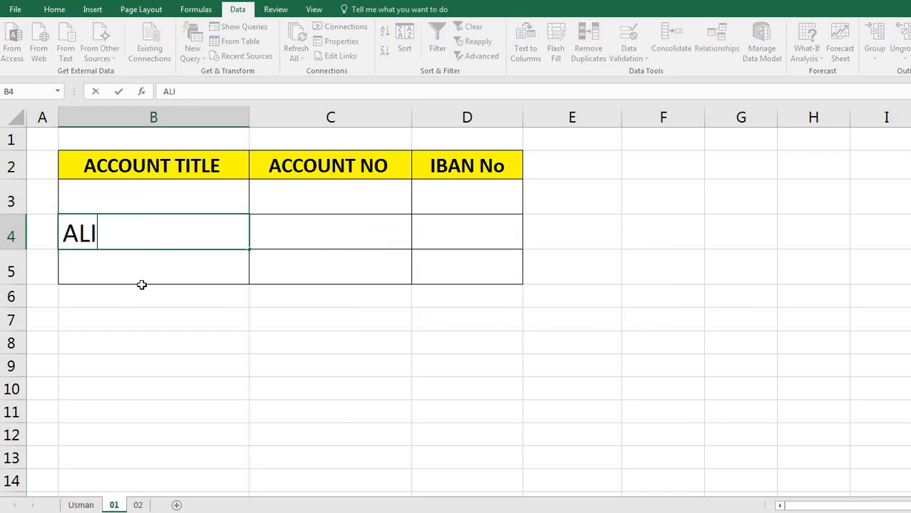
{"action": "key", "text": "Return"}
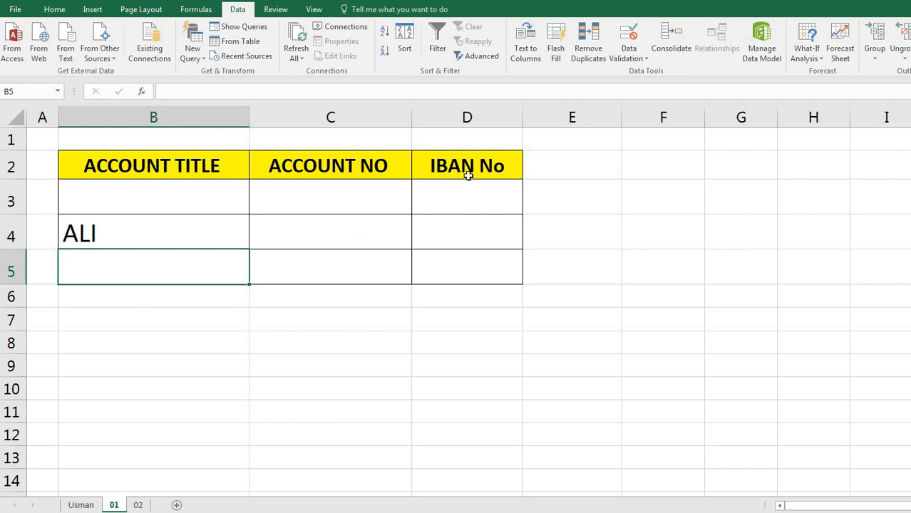
Step: Enter HABB in the first IBAN No cell, D3
{"action": "left_click", "coordinate": [471, 233]}
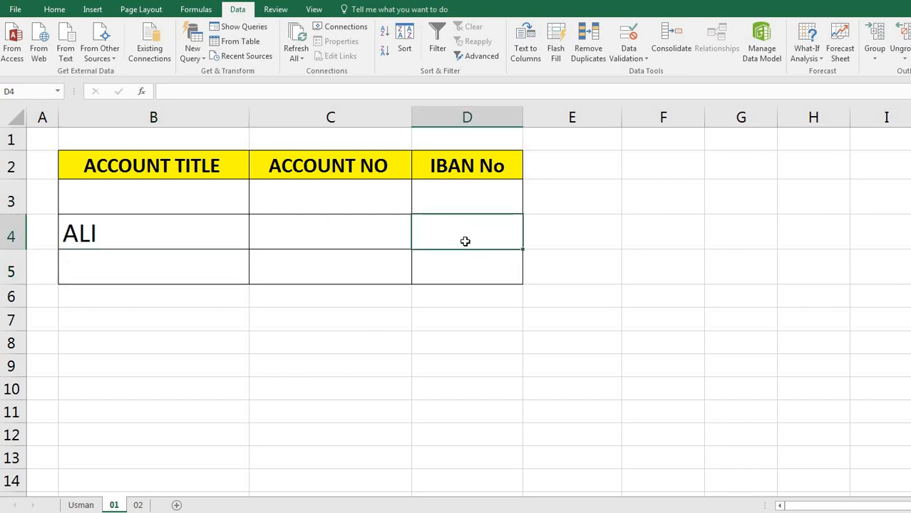
{"action": "left_click", "coordinate": [465, 201]}
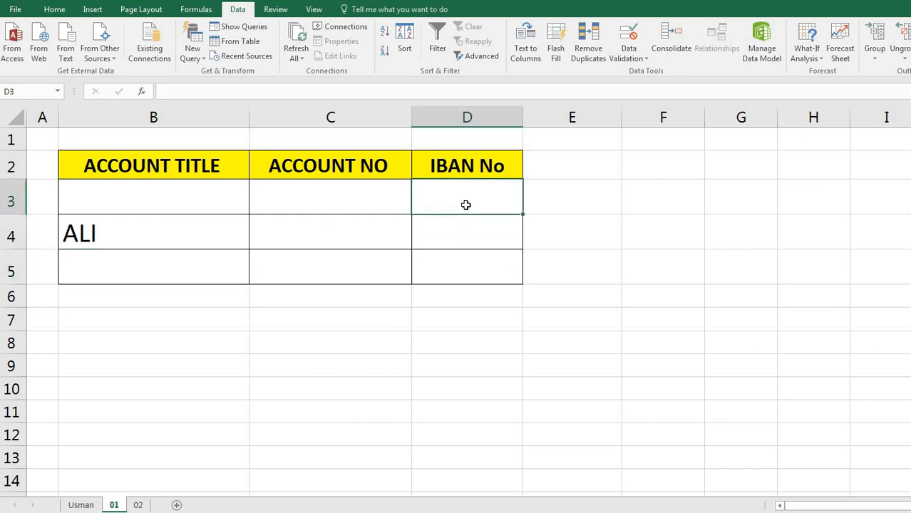
{"action": "type", "text": "HABB"}
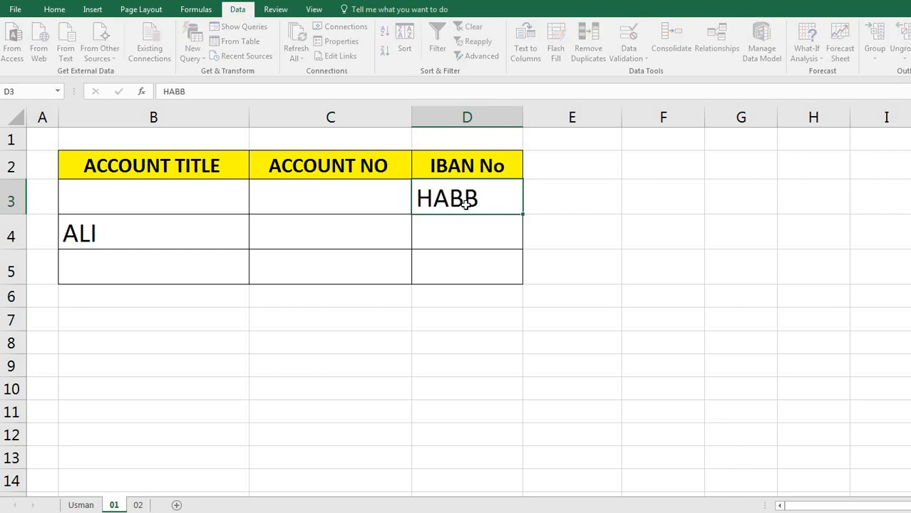
{"action": "key", "text": "Return"}
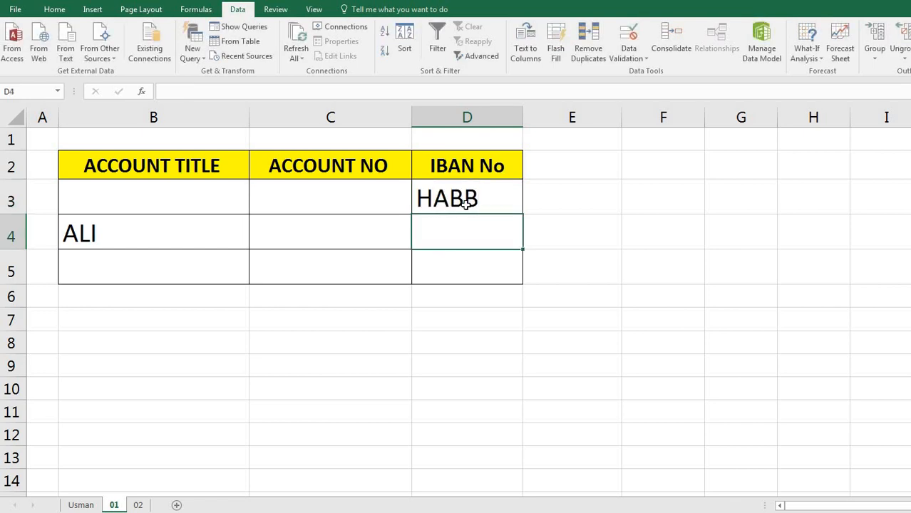
Step: Try to enter habj in lowercase in IBAN No cell D4, and discard the entry
{"action": "type", "text": "habj"}
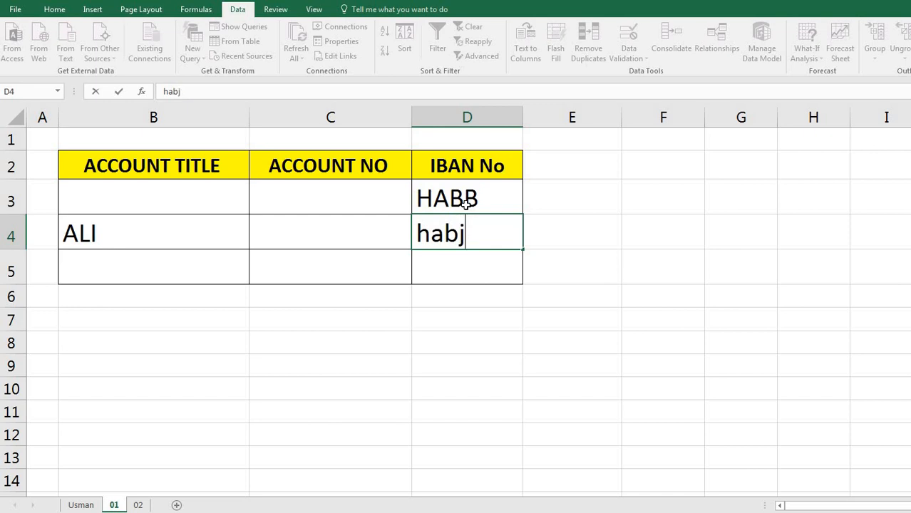
{"action": "key", "text": "Return"}
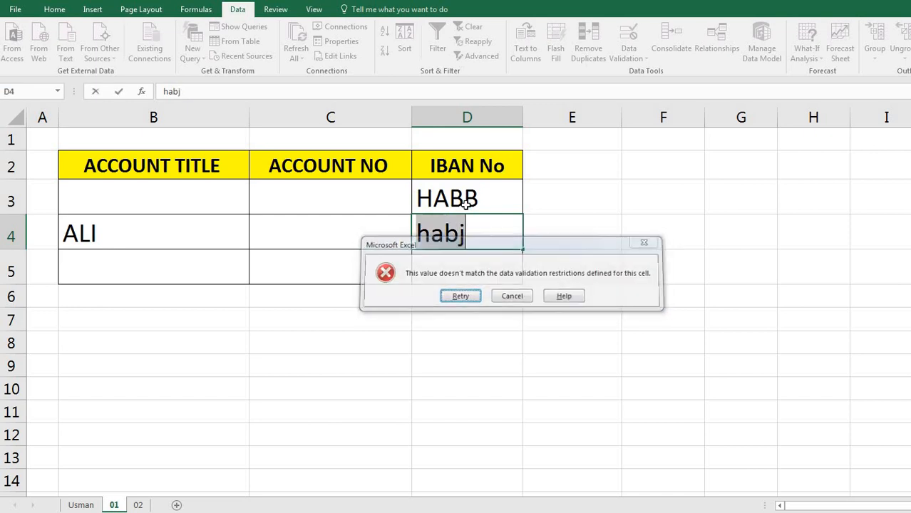
{"action": "key", "text": "Return"}
{"action": "key", "text": "BackSpace"}
{"action": "left_click", "coordinate": [394, 360]}
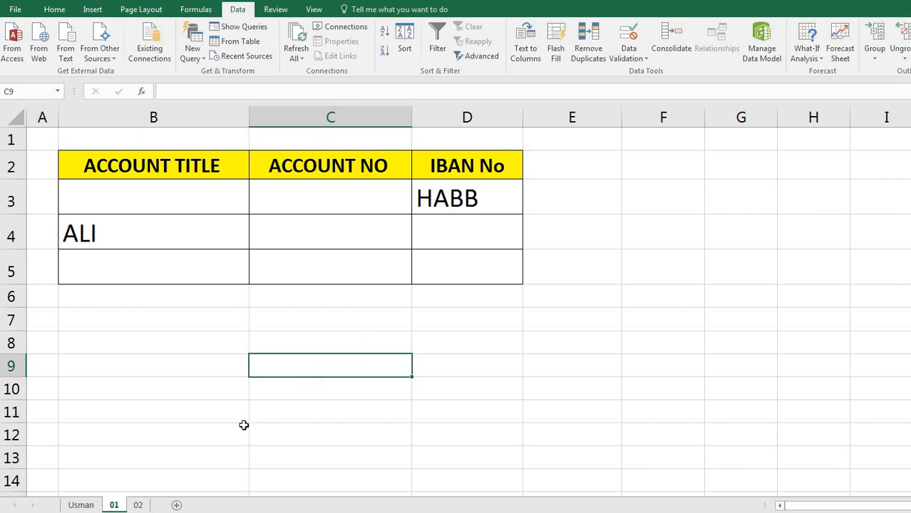
Step: Examine the Custom formula criterion in the Data Validation settings for cell C9 without applying it
{"action": "left_click", "coordinate": [630, 57]}
{"action": "left_click", "coordinate": [651, 75]}
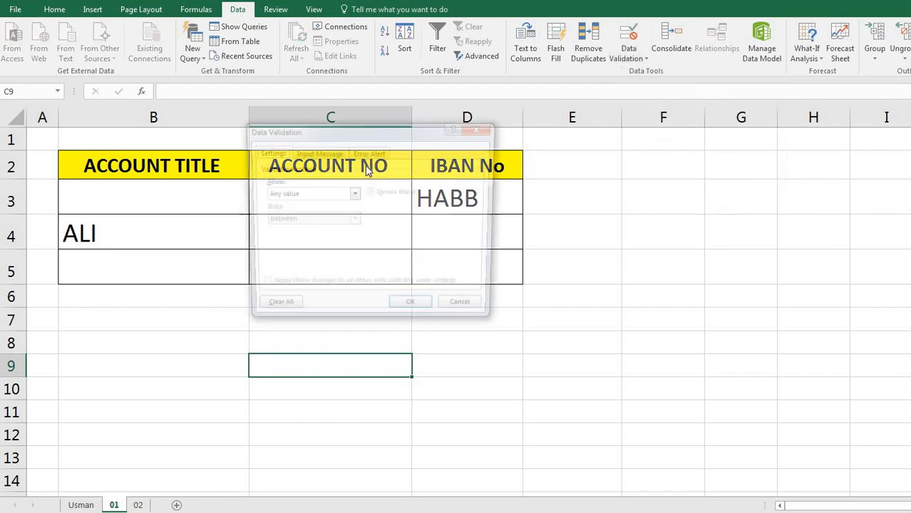
{"action": "left_click", "coordinate": [355, 195]}
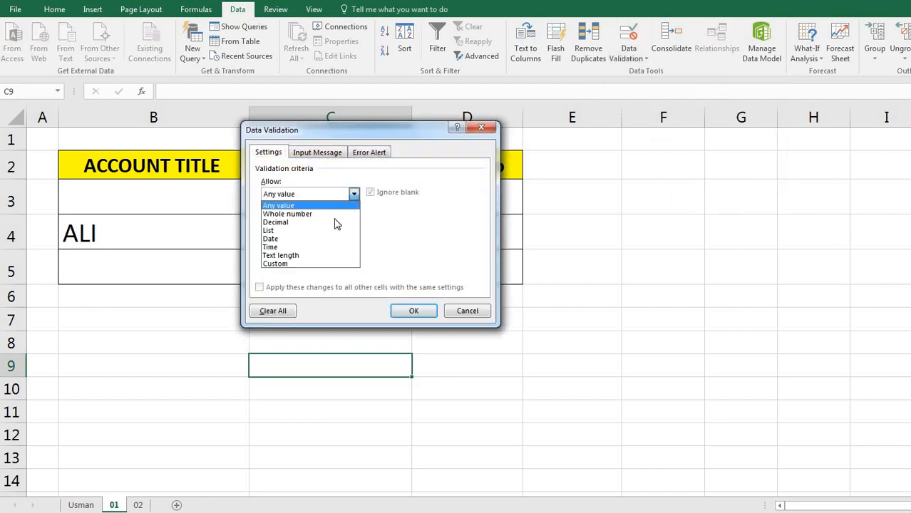
{"action": "left_click", "coordinate": [300, 264]}
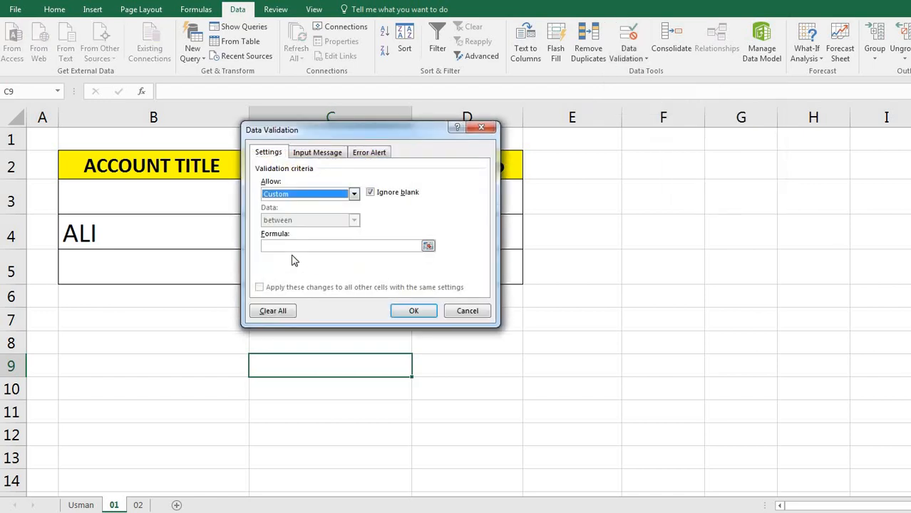
{"action": "left_click", "coordinate": [289, 244]}
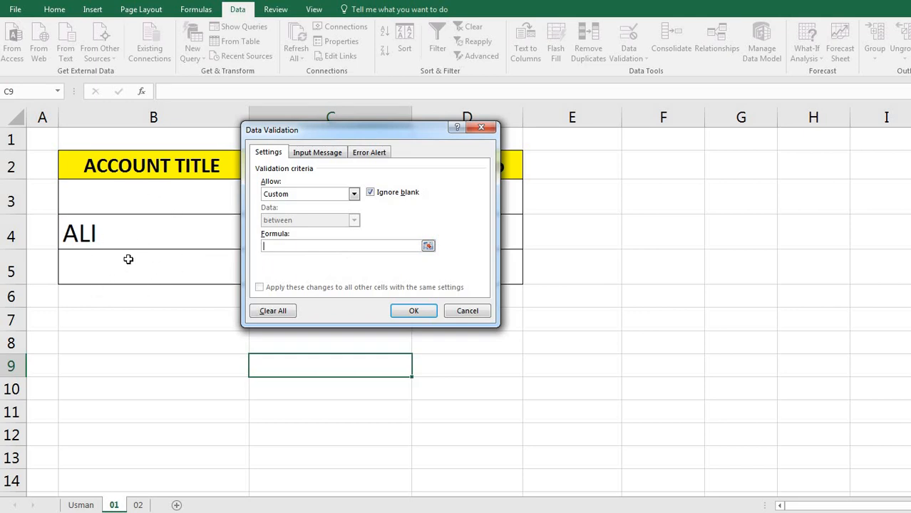
{"action": "left_click", "coordinate": [413, 311]}
{"action": "left_click", "coordinate": [513, 295]}
{"action": "left_click", "coordinate": [467, 310]}
Step: Switch to worksheet 02 and select the first cell under ACCOUNT TITLE, B3
{"action": "left_click", "coordinate": [139, 506]}
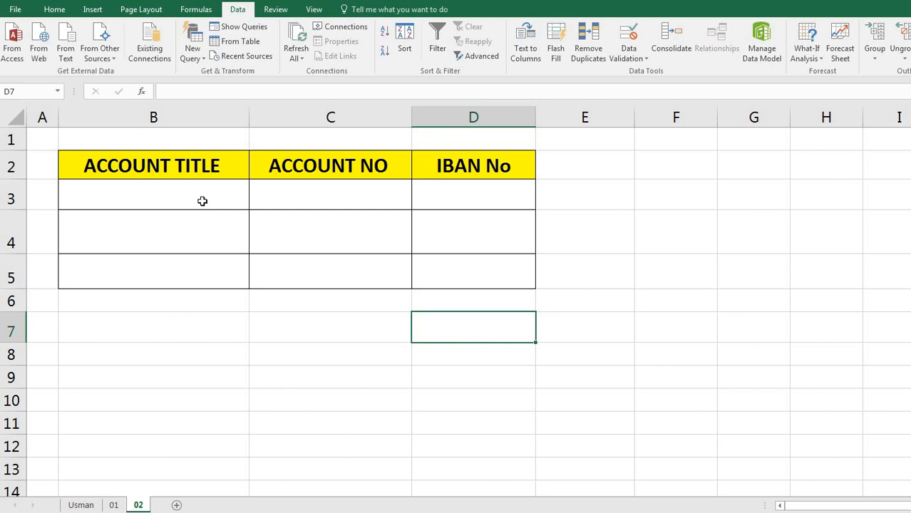
{"action": "left_click_drag", "start_coordinate": [203, 201], "coordinate": [235, 272]}
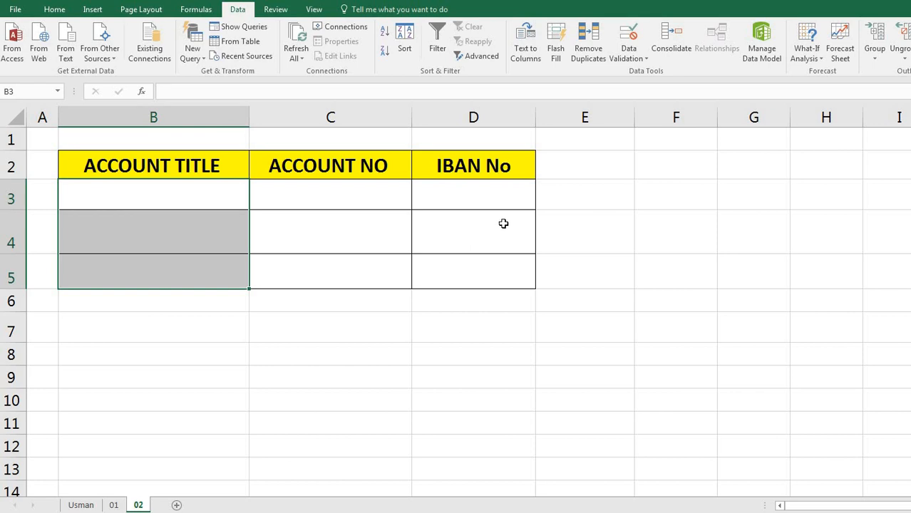
{"action": "left_click", "coordinate": [584, 198]}
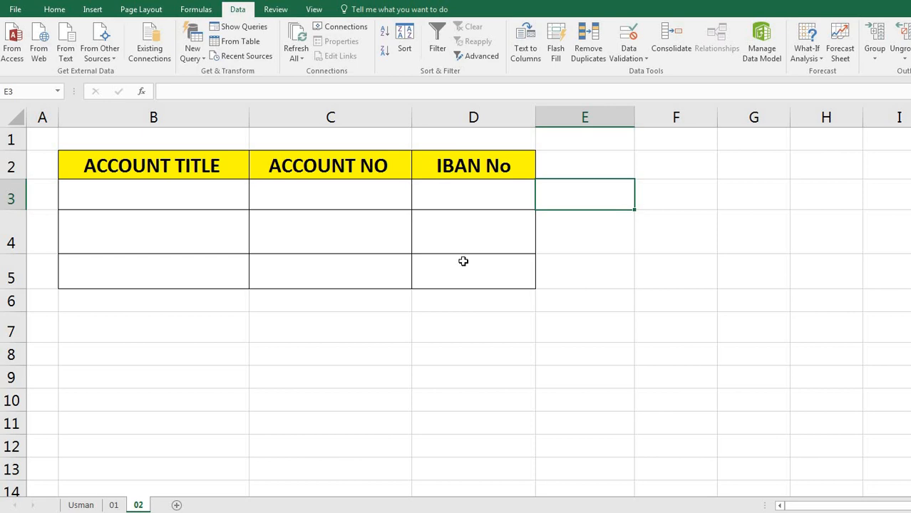
{"action": "left_click", "coordinate": [172, 195]}
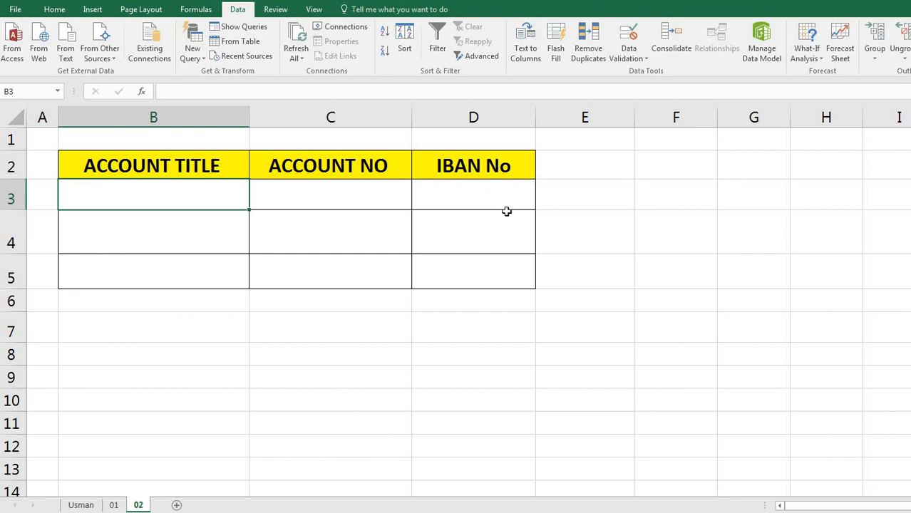
Step: Enter an ISTEXT formula in cell E3 that checks whether cell B3 contains text
{"action": "left_click", "coordinate": [589, 201]}
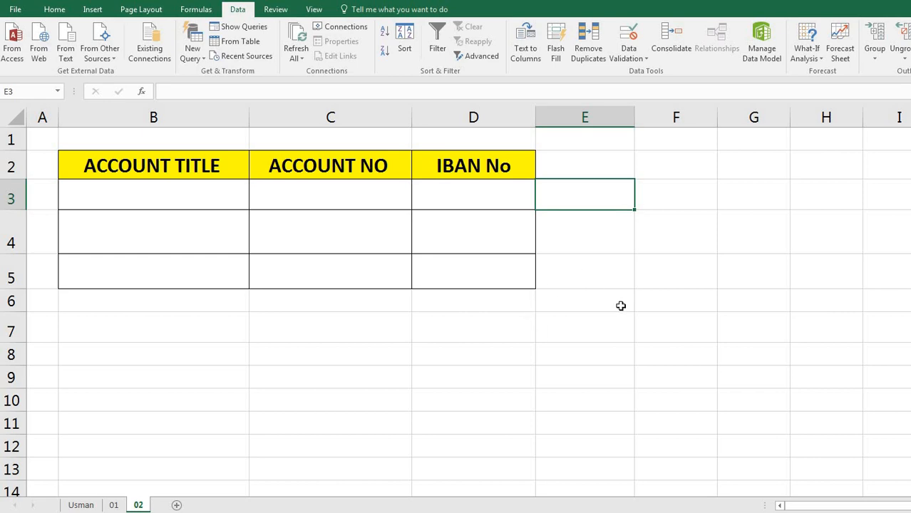
{"action": "type", "text": "="}
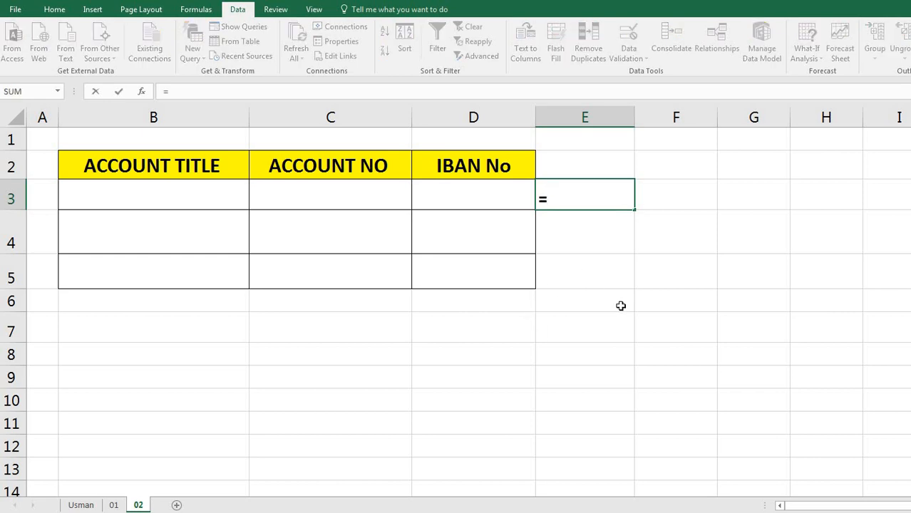
{"action": "type", "text": "istex"}
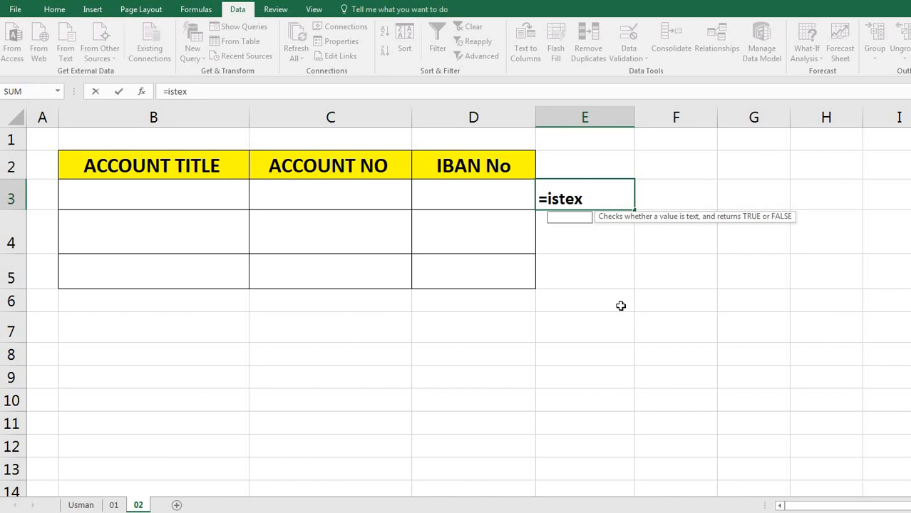
{"action": "key", "text": "Tab"}
{"action": "left_click", "coordinate": [199, 196]}
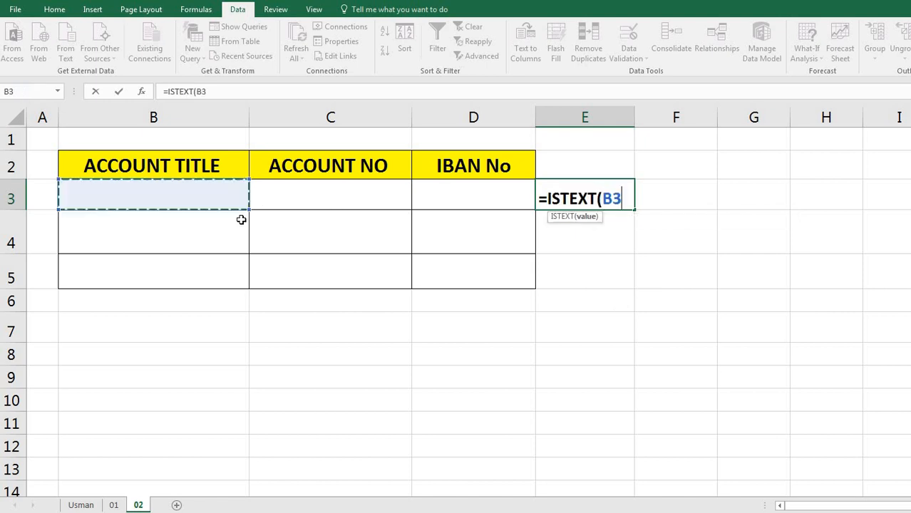
{"action": "key", "text": "Return"}
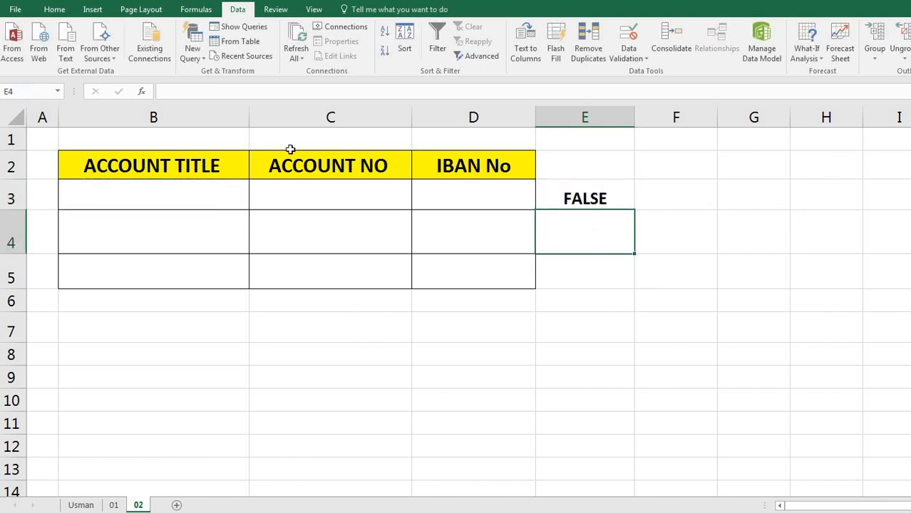
{"action": "left_click", "coordinate": [566, 200]}
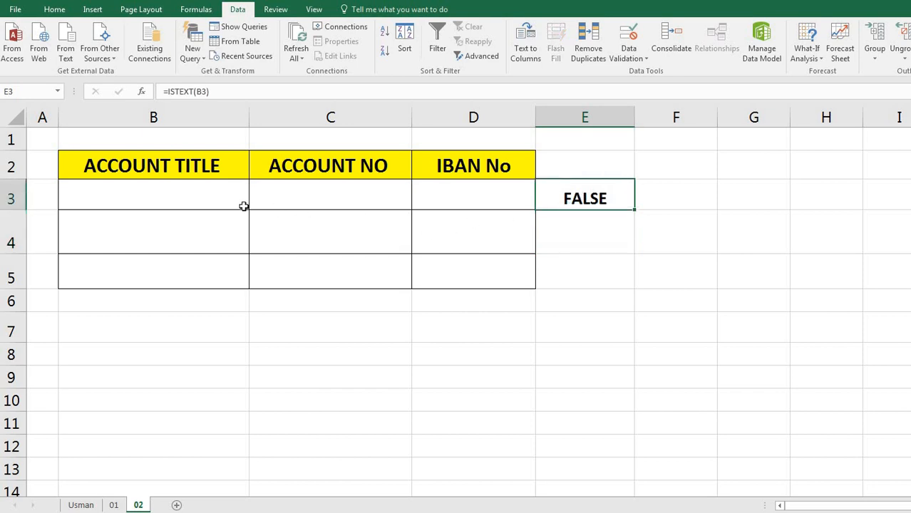
Step: Enter a sample account holder's name in mixed case in B3, and fill the ISTEXT formula from E3 down to E5
{"action": "left_click", "coordinate": [189, 207]}
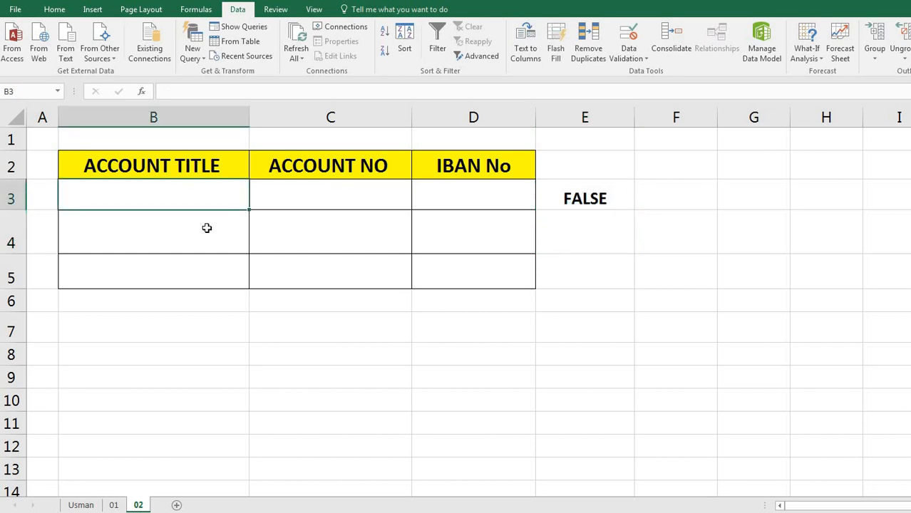
{"action": "type", "text": "Usman"}
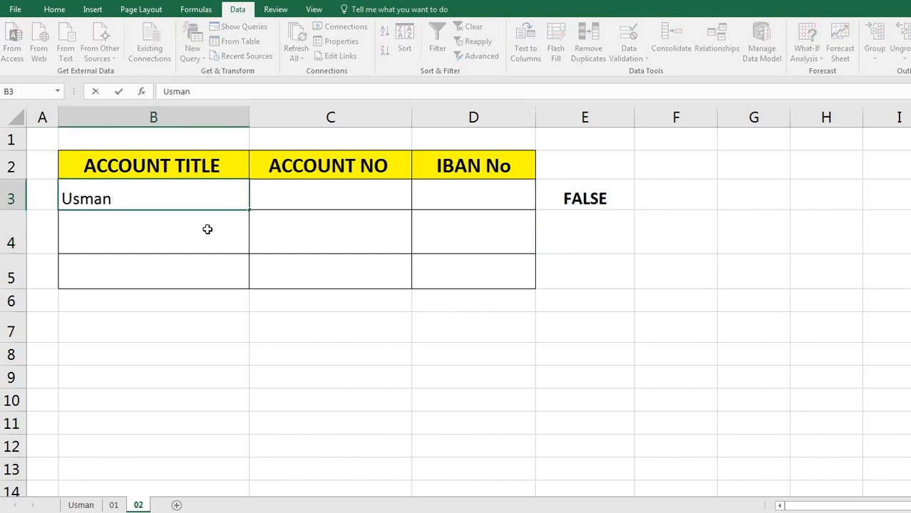
{"action": "key", "text": "Return"}
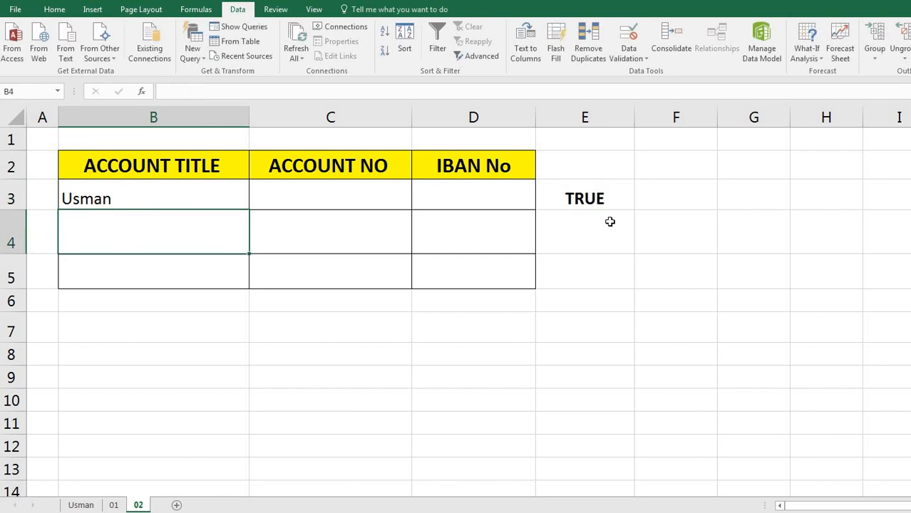
{"action": "left_click", "coordinate": [632, 208]}
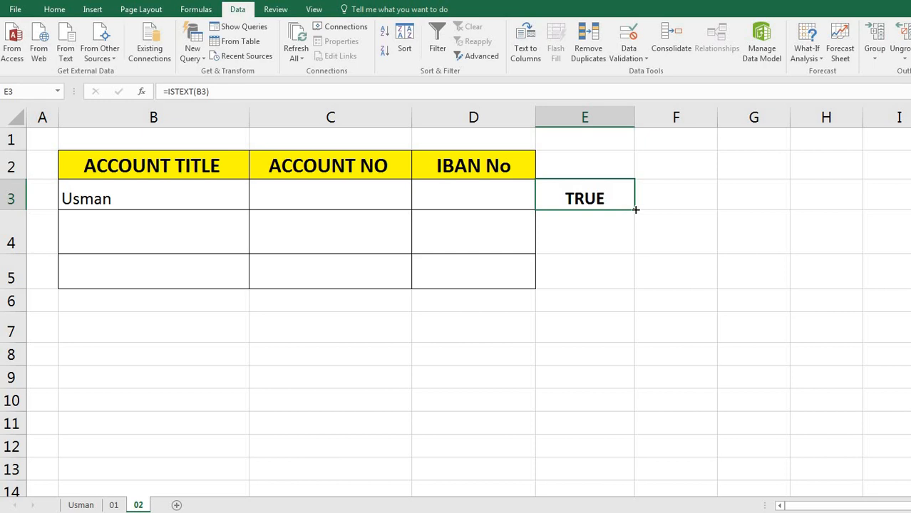
{"action": "left_click_drag", "start_coordinate": [635, 209], "coordinate": [637, 286]}
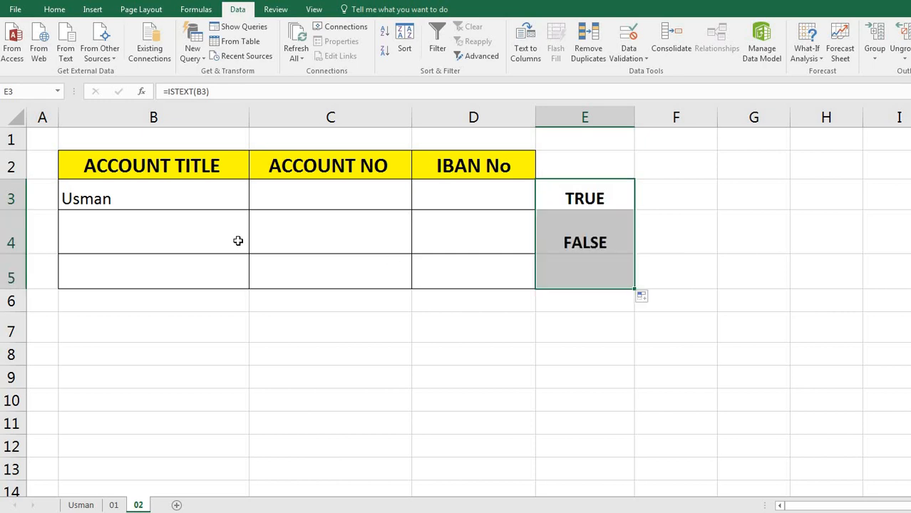
Step: Enter the number 123 in cell B4 to test the ISTEXT check, and clear the cell again
{"action": "left_click", "coordinate": [111, 238]}
{"action": "type", "text": "123"}
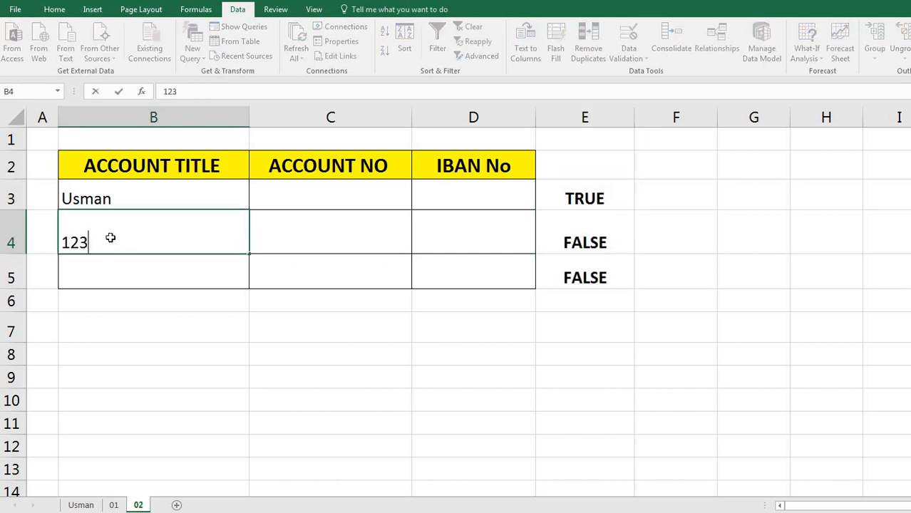
{"action": "key", "text": "Return"}
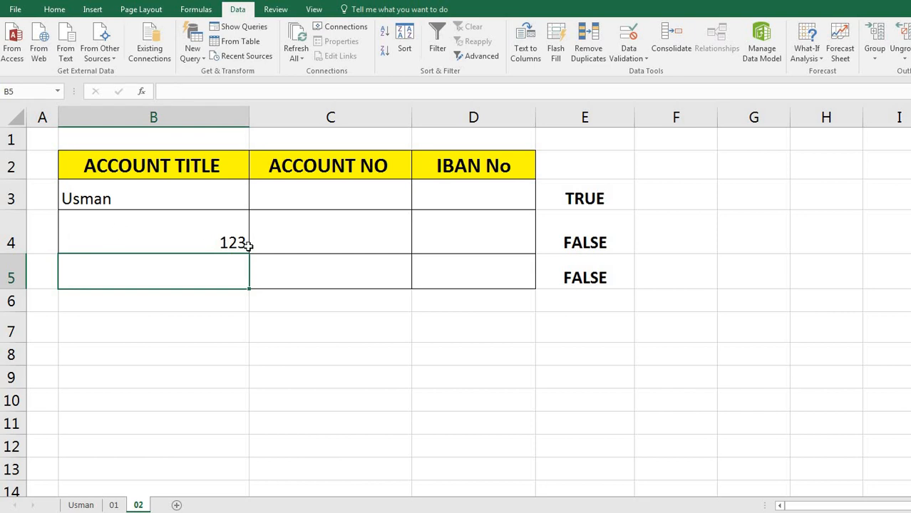
{"action": "left_click", "coordinate": [197, 250]}
{"action": "key", "text": "Delete"}
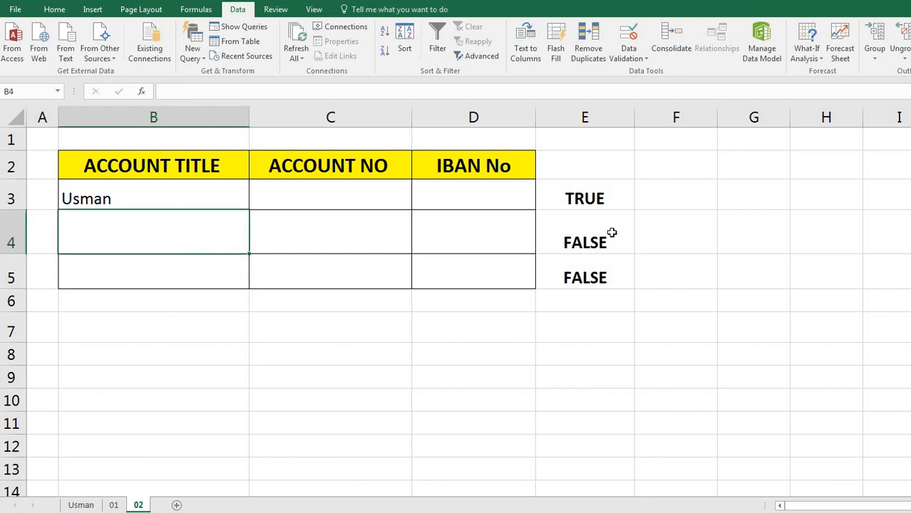
Step: Inspect the formula in E4, and enter the number 12 in B4 and an uppercase name in B5 as test values
{"action": "left_click", "coordinate": [611, 232]}
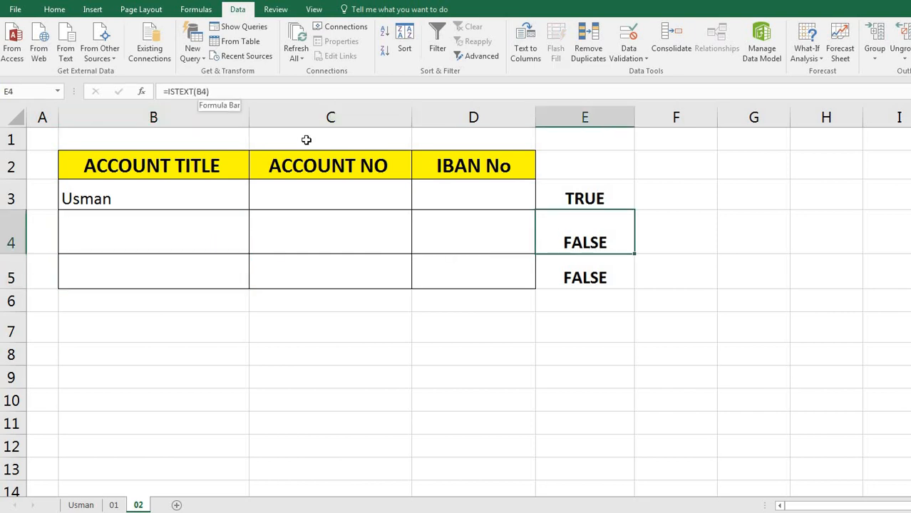
{"action": "left_click", "coordinate": [174, 238]}
{"action": "type", "text": "12"}
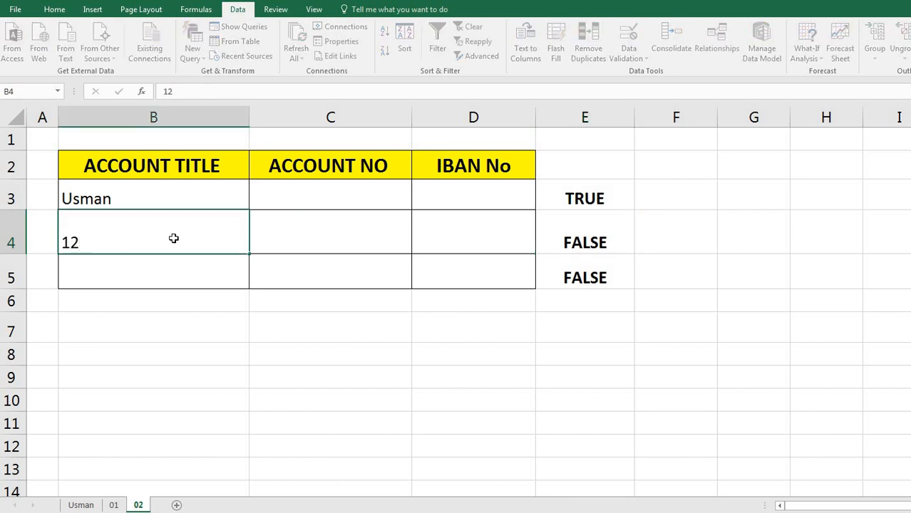
{"action": "key", "text": "Return"}
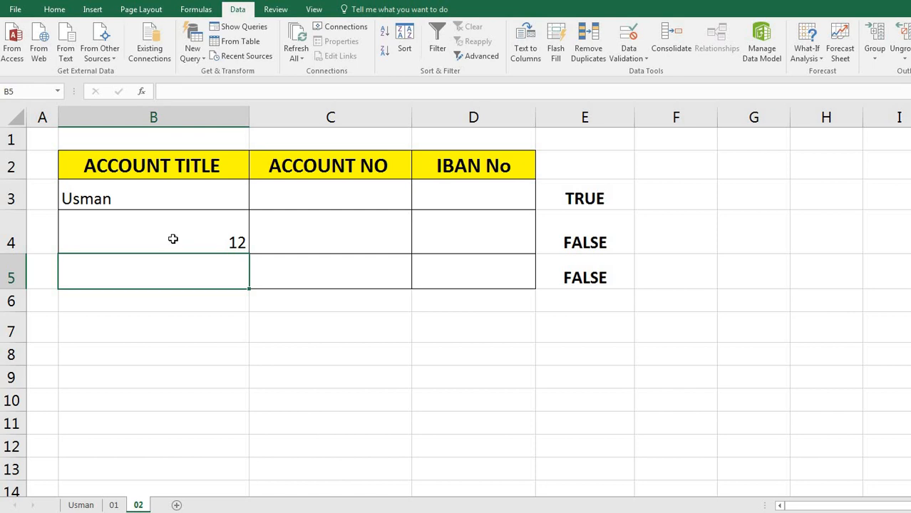
{"action": "type", "text": "USMA"}
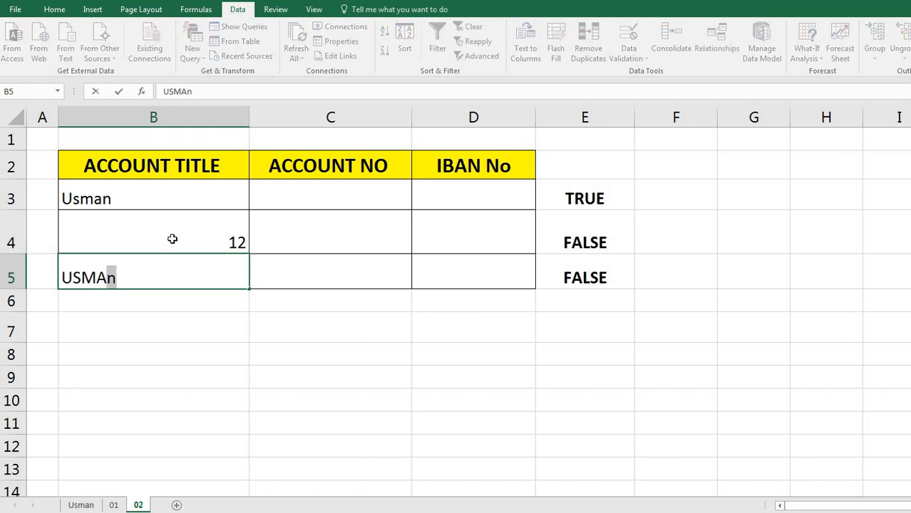
{"action": "type", "text": "N"}
{"action": "key", "text": "Return"}
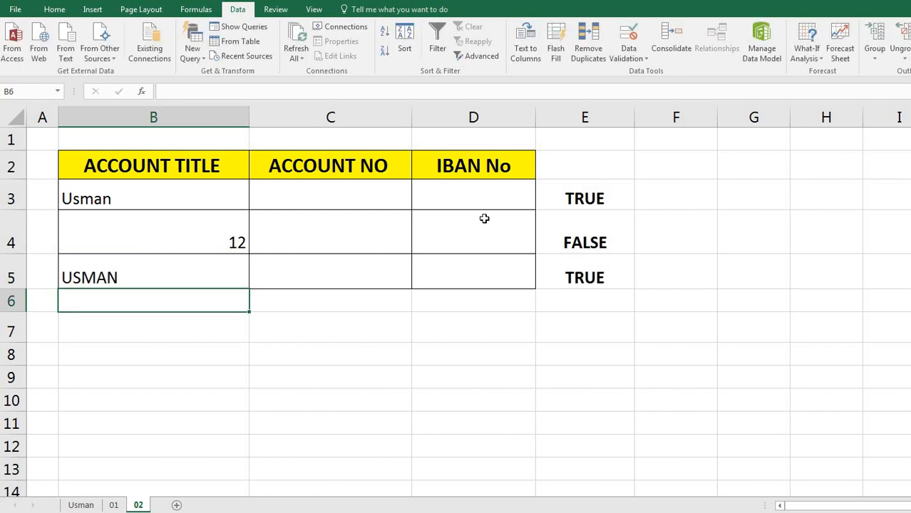
{"action": "left_click", "coordinate": [614, 200]}
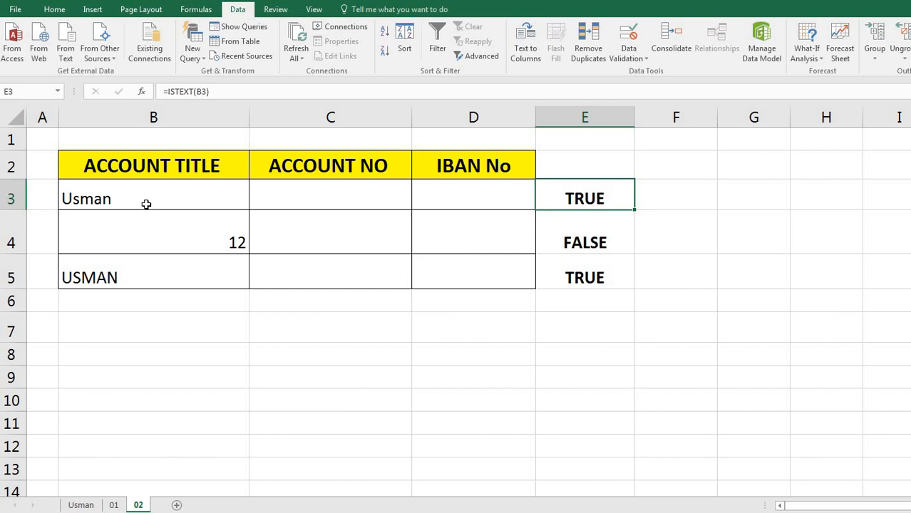
{"action": "left_click_drag", "start_coordinate": [140, 211], "coordinate": [141, 280]}
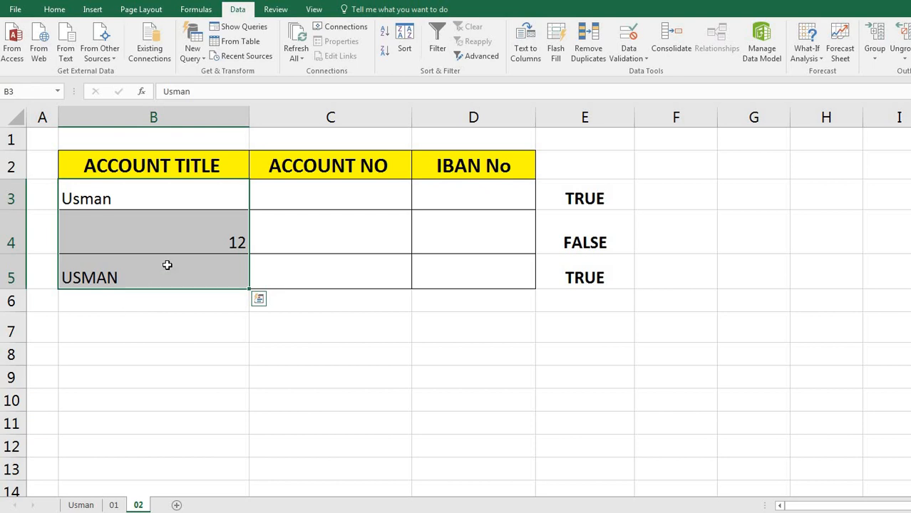
{"action": "left_click", "coordinate": [524, 338]}
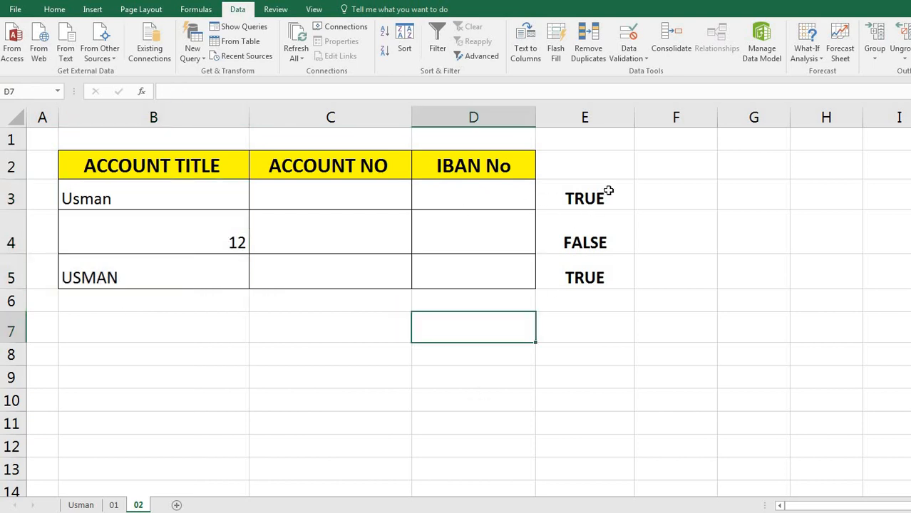
Step: Copy the text of the ISTEXT formula from inside cell E3 and leave the cell unchanged
{"action": "double_click", "coordinate": [632, 200]}
{"action": "left_click_drag", "start_coordinate": [627, 200], "coordinate": [540, 207]}
{"action": "key", "text": "ctrl+c"}
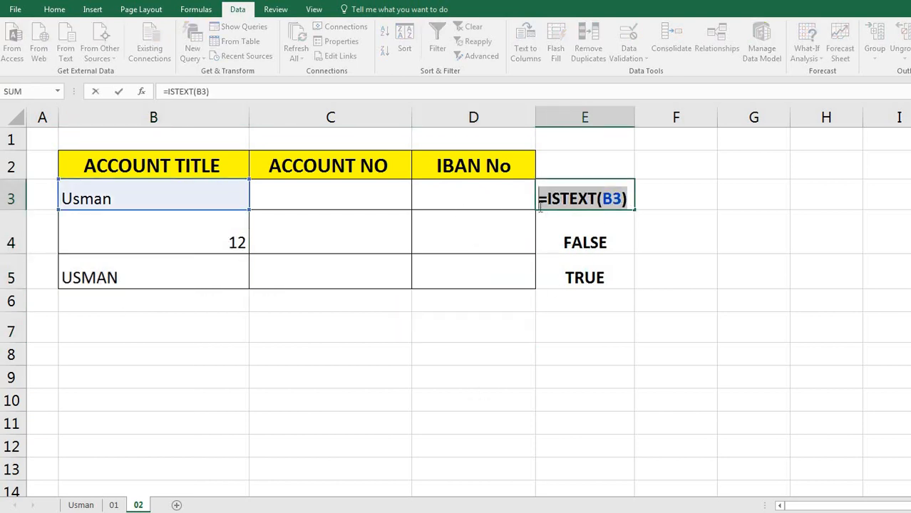
{"action": "right_click", "coordinate": [584, 205]}
{"action": "key", "text": "Return"}
Step: Apply a Custom data validation rule with the copied formula =ISTEXT(B3) to the ACCOUNT TITLE cells B3:B5
{"action": "left_click", "coordinate": [152, 200]}
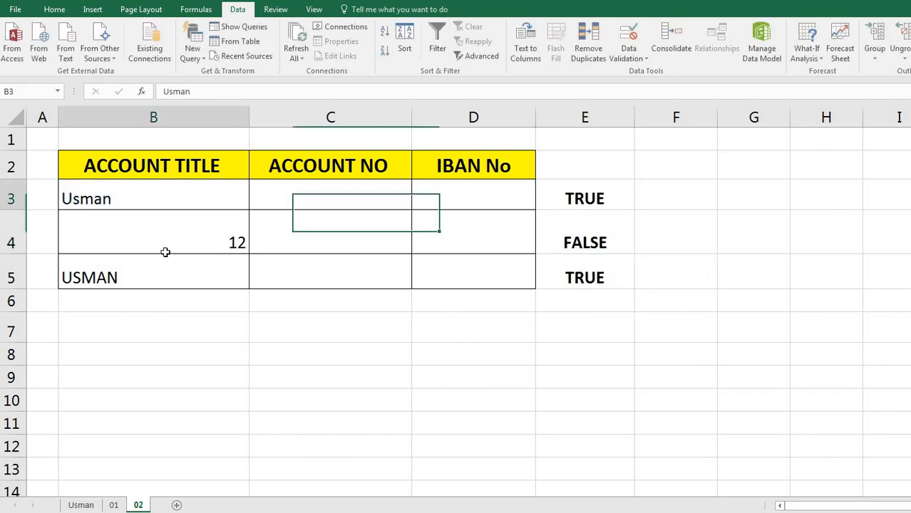
{"action": "left_click_drag", "start_coordinate": [165, 252], "coordinate": [178, 269]}
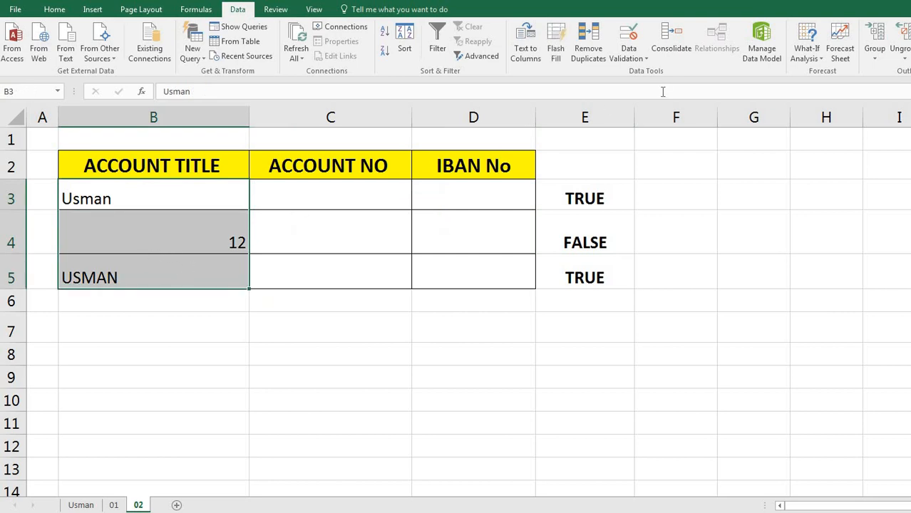
{"action": "left_click", "coordinate": [645, 60]}
{"action": "left_click", "coordinate": [657, 72]}
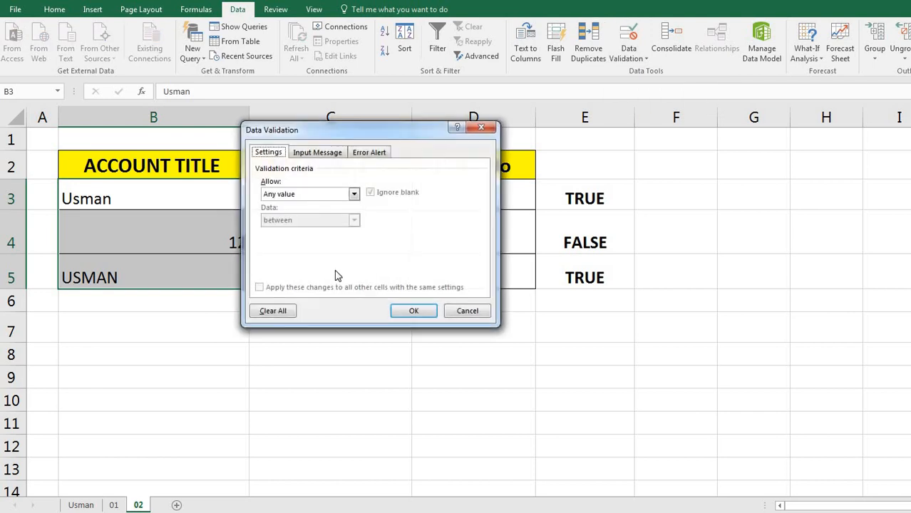
{"action": "left_click", "coordinate": [353, 194]}
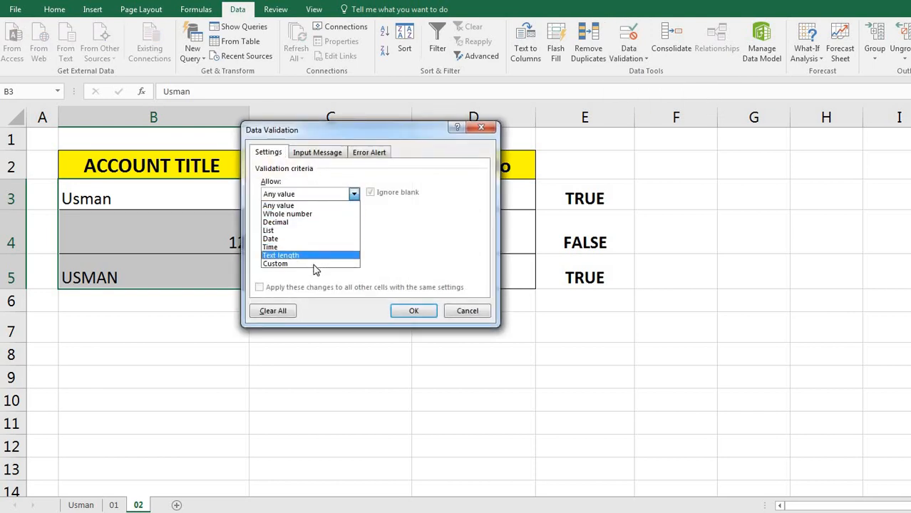
{"action": "left_click", "coordinate": [312, 263]}
{"action": "left_click", "coordinate": [282, 245]}
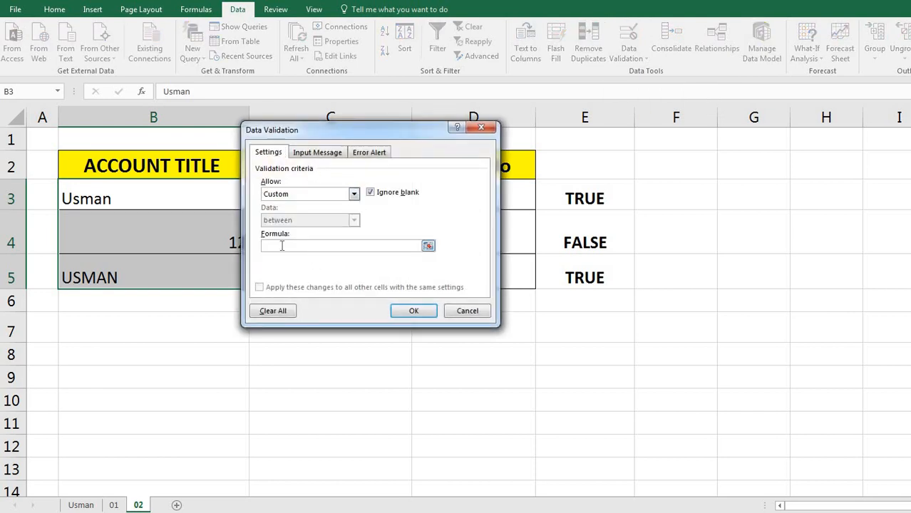
{"action": "key", "text": "ctrl+v"}
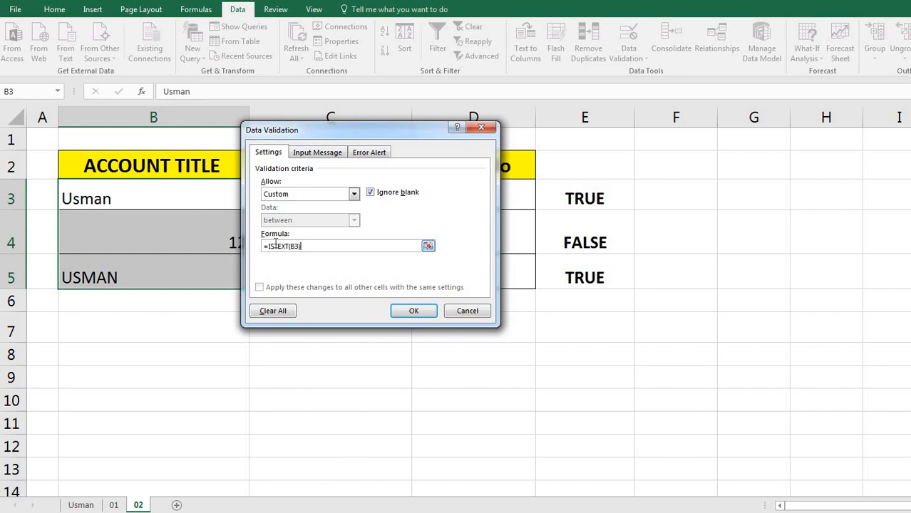
{"action": "left_click", "coordinate": [405, 311]}
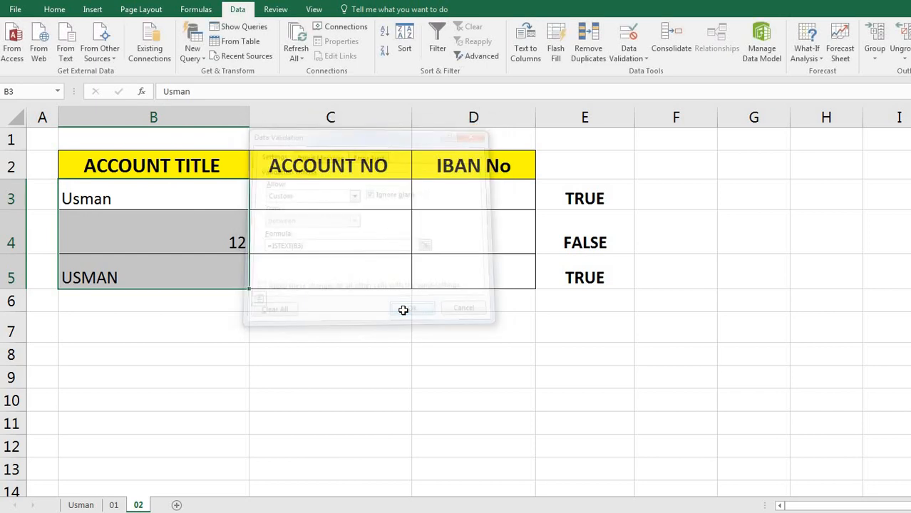
Step: Clear the contents of cells B3:B5 and try to enter the number 123 in B4 to test the validation rule
{"action": "key", "text": "Delete"}
{"action": "left_click", "coordinate": [179, 321]}
{"action": "left_click", "coordinate": [169, 243]}
{"action": "type", "text": "1"}
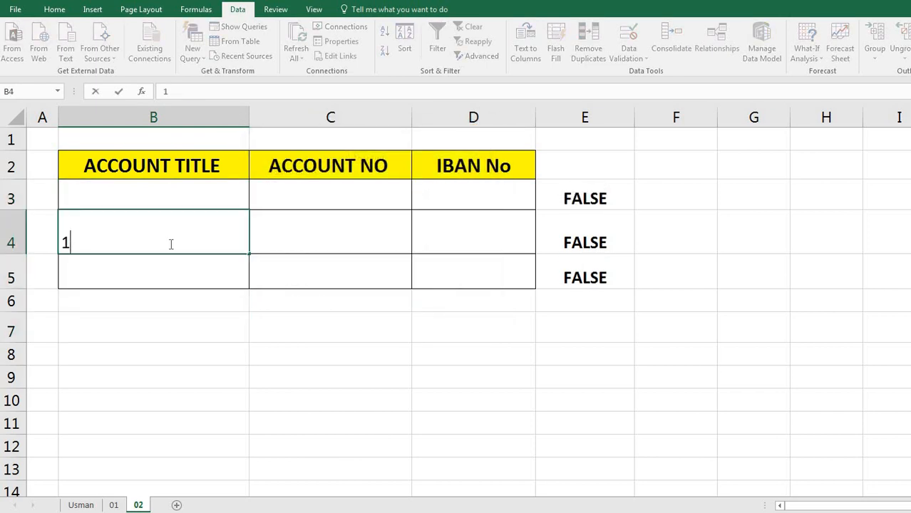
{"action": "type", "text": "23"}
{"action": "key", "text": "Return"}
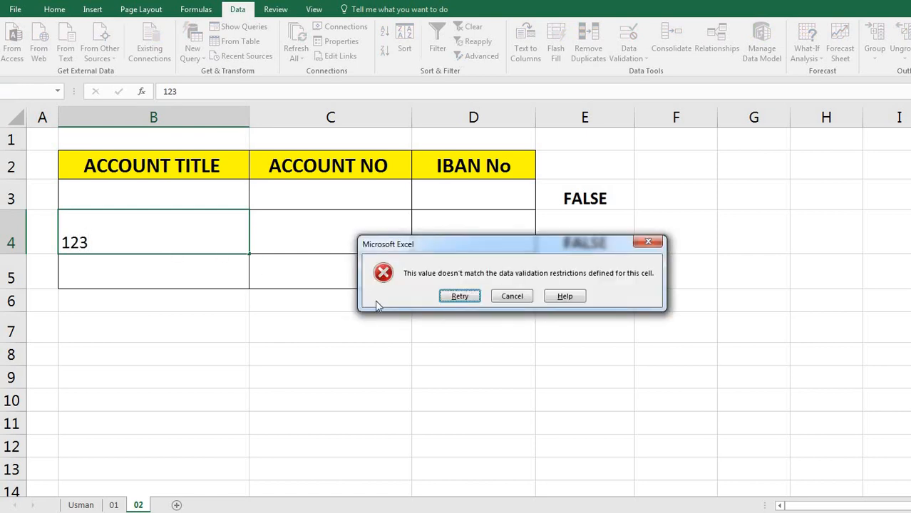
{"action": "left_click", "coordinate": [460, 297]}
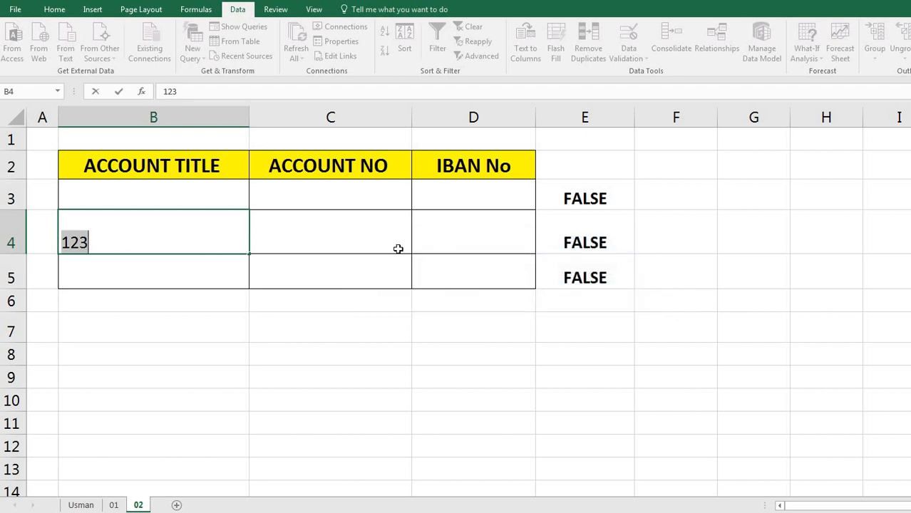
Step: Replace the attempted number in cell B4 with a sample name in lowercase letters
{"action": "key", "text": "BackSpace"}
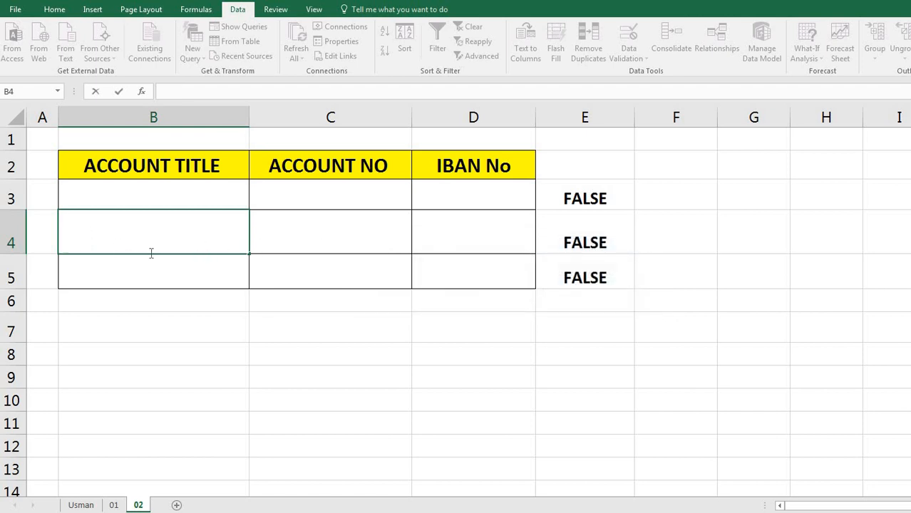
{"action": "type", "text": "usman"}
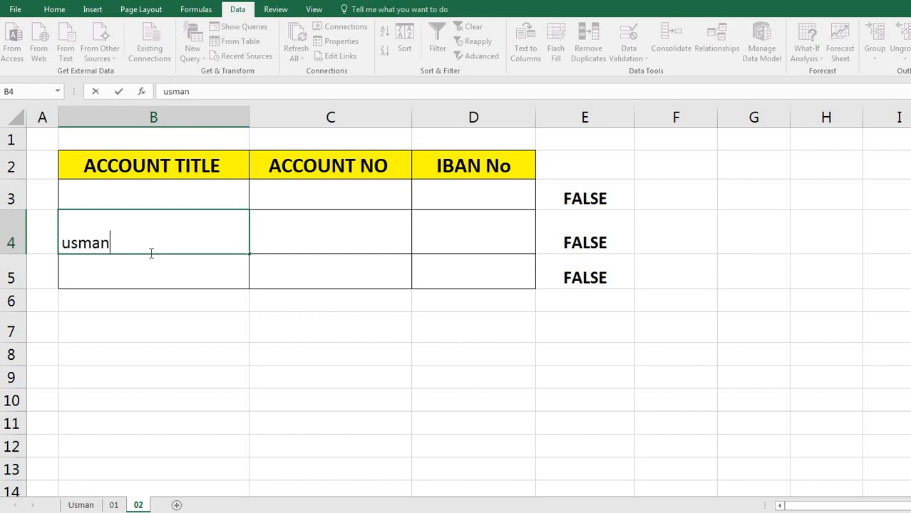
{"action": "key", "text": "Return"}
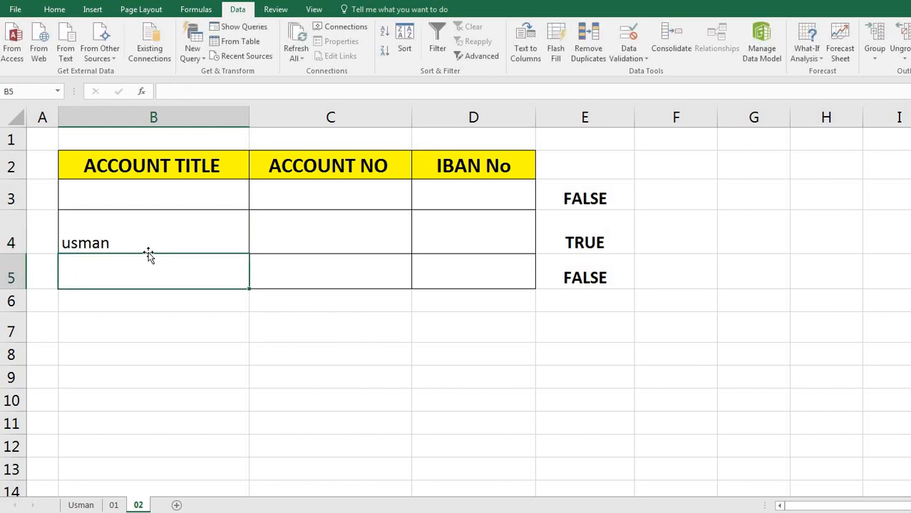
Step: Compare the lowercase entry in B4 with the ISTEXT checks in E3:E5, and select the adjacent empty cell F3
{"action": "left_click", "coordinate": [110, 246]}
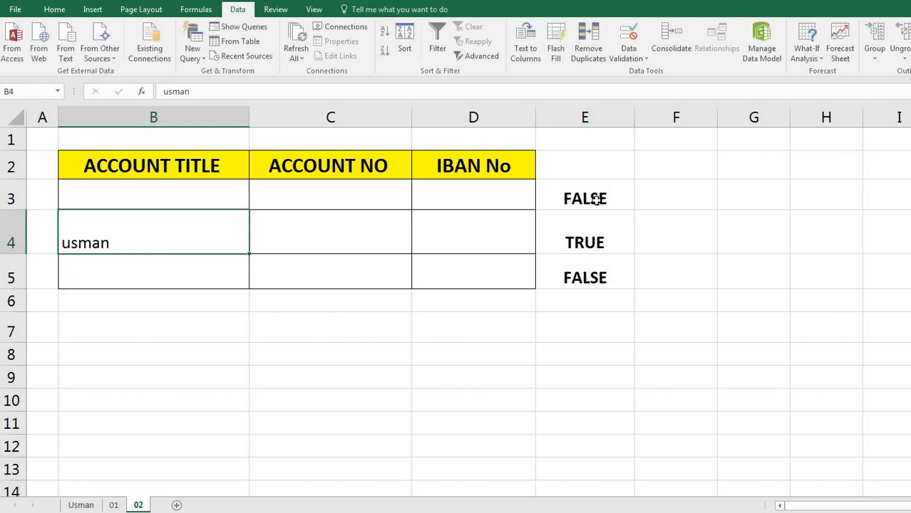
{"action": "left_click_drag", "start_coordinate": [601, 198], "coordinate": [606, 276]}
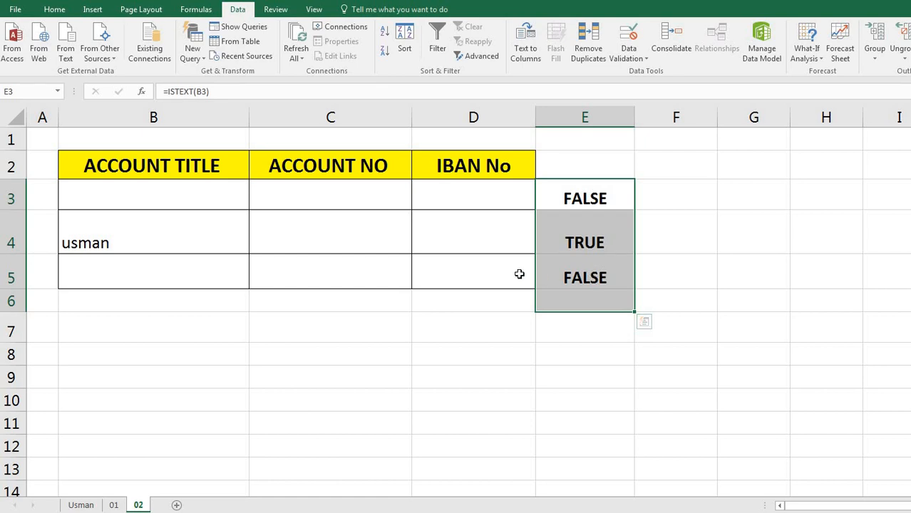
{"action": "left_click", "coordinate": [606, 203]}
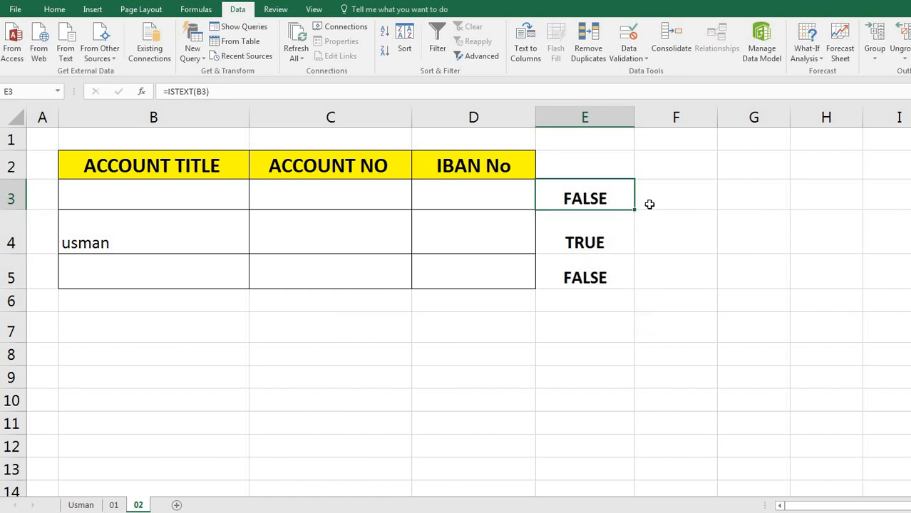
{"action": "left_click", "coordinate": [142, 247]}
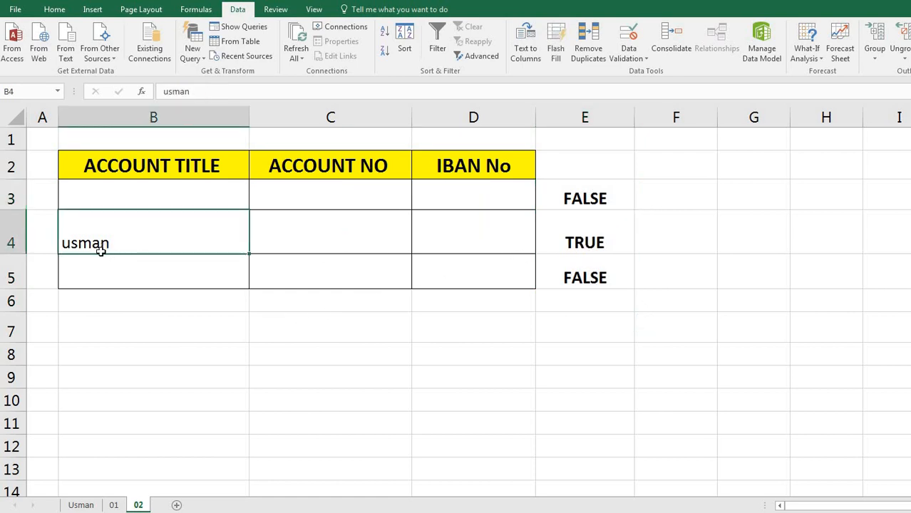
{"action": "left_click", "coordinate": [667, 198]}
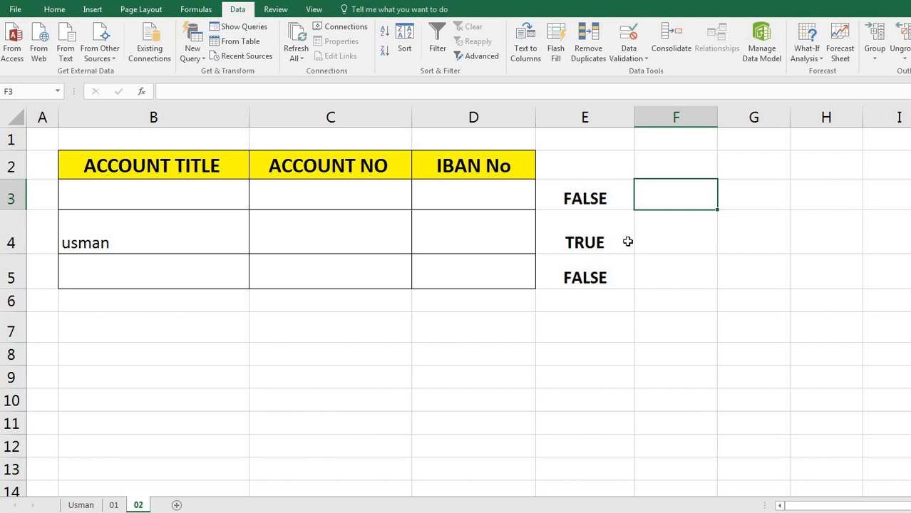
Step: Enter the formula =EXACT(B3,UPPER(B3)) in cell F3 to check whether the account title is uppercase
{"action": "left_click", "coordinate": [183, 236]}
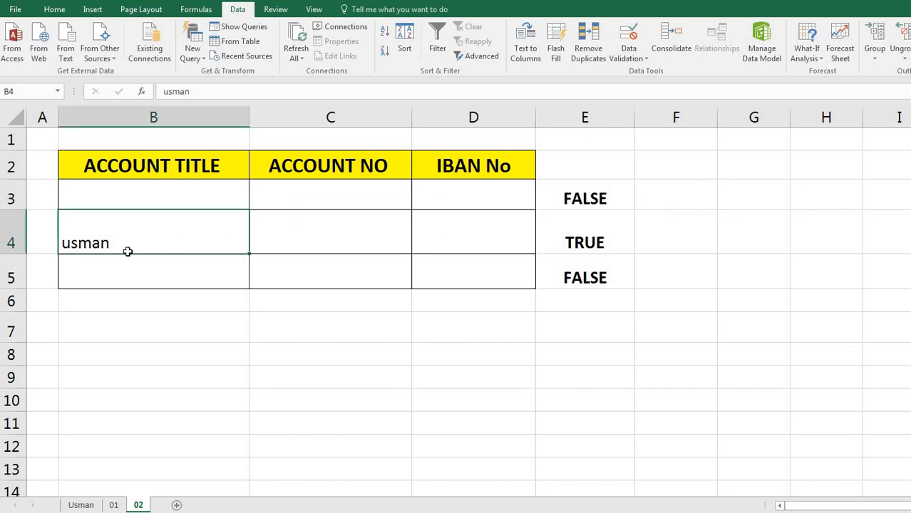
{"action": "left_click", "coordinate": [662, 199]}
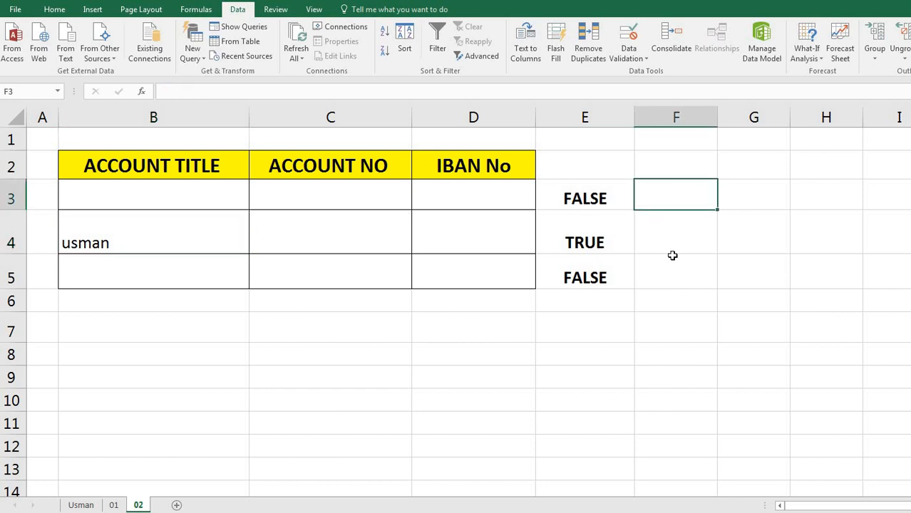
{"action": "type", "text": "=exact"}
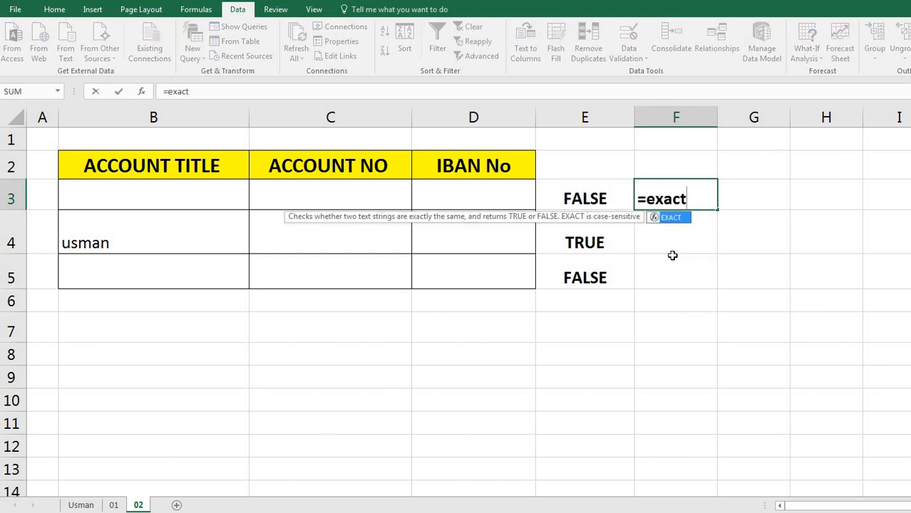
{"action": "key", "text": "Tab"}
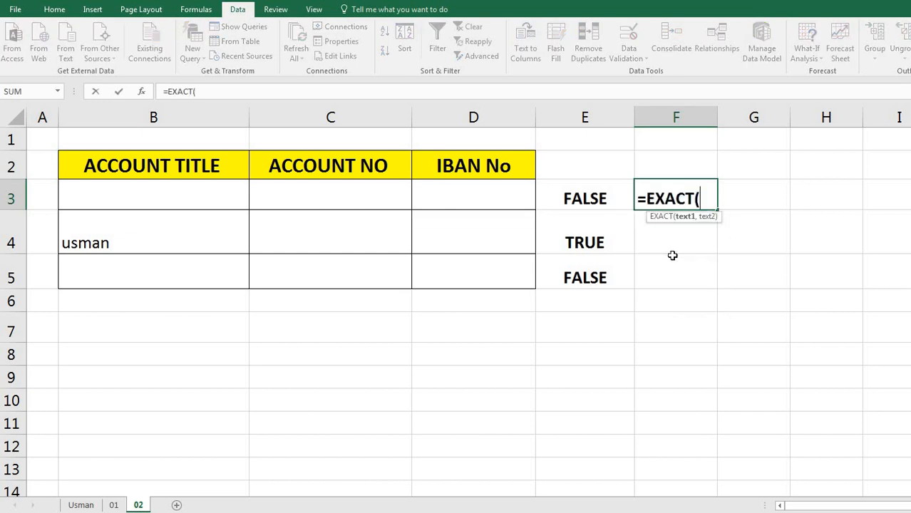
{"action": "left_click", "coordinate": [193, 199]}
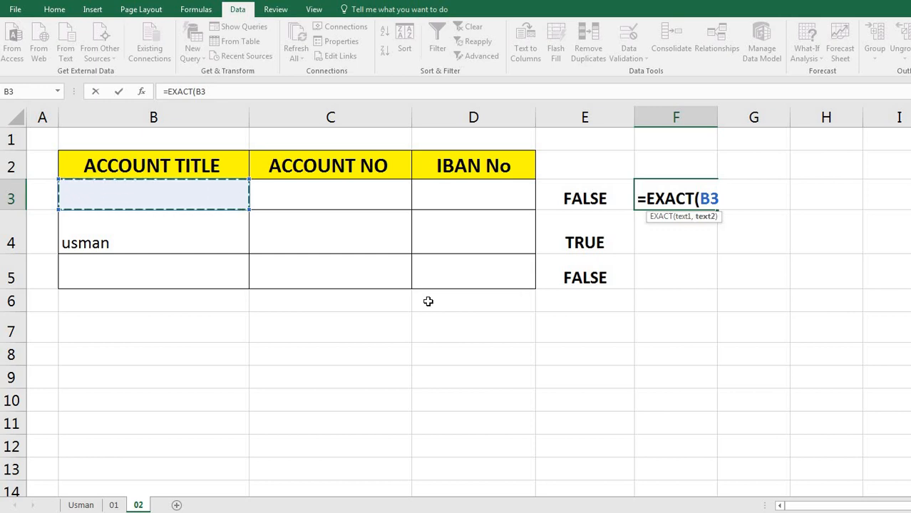
{"action": "type", "text": ","}
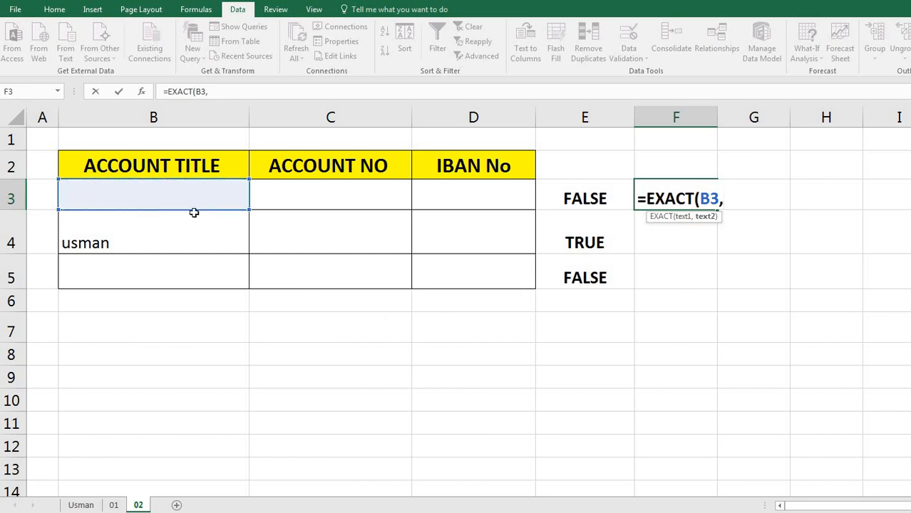
{"action": "type", "text": "Upeer"}
{"action": "key", "text": "BackSpace"}
{"action": "key", "text": "BackSpace"}
{"action": "key", "text": "BackSpace"}
{"action": "type", "text": "["}
{"action": "key", "text": "BackSpace"}
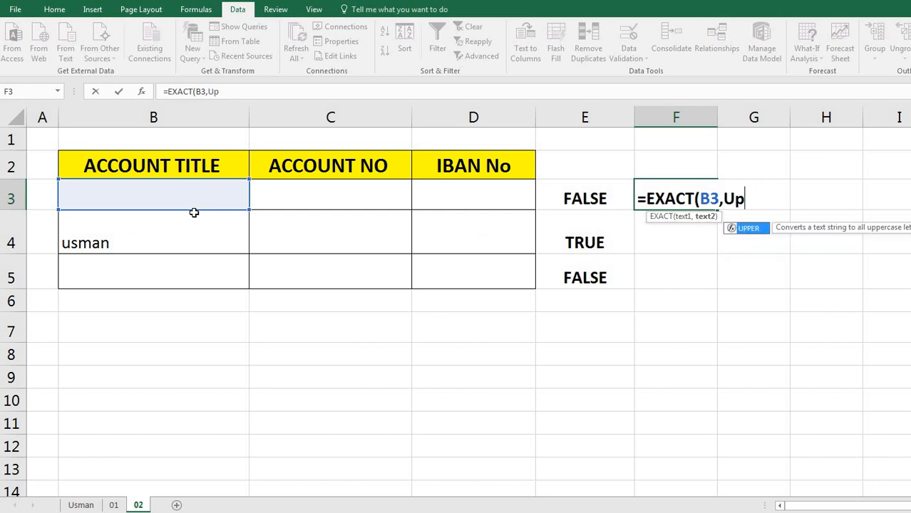
{"action": "type", "text": "p"}
{"action": "key", "text": "Tab"}
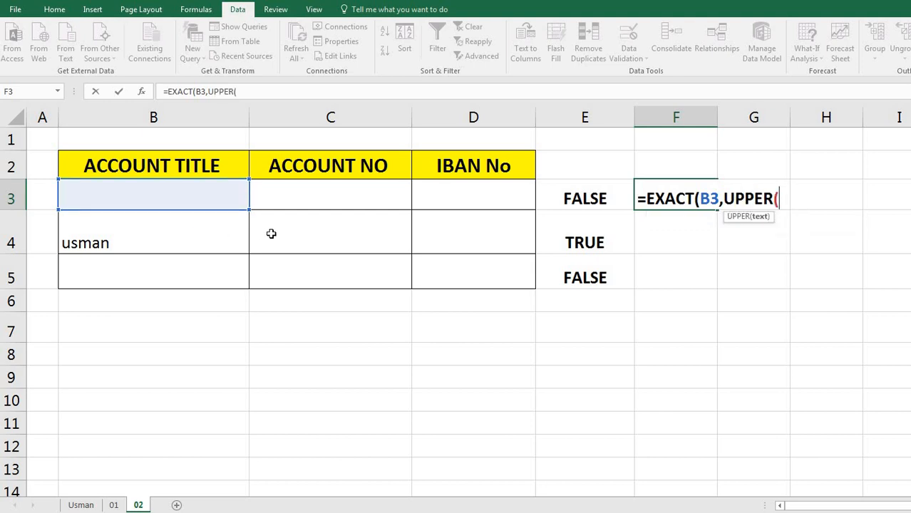
{"action": "left_click", "coordinate": [214, 202]}
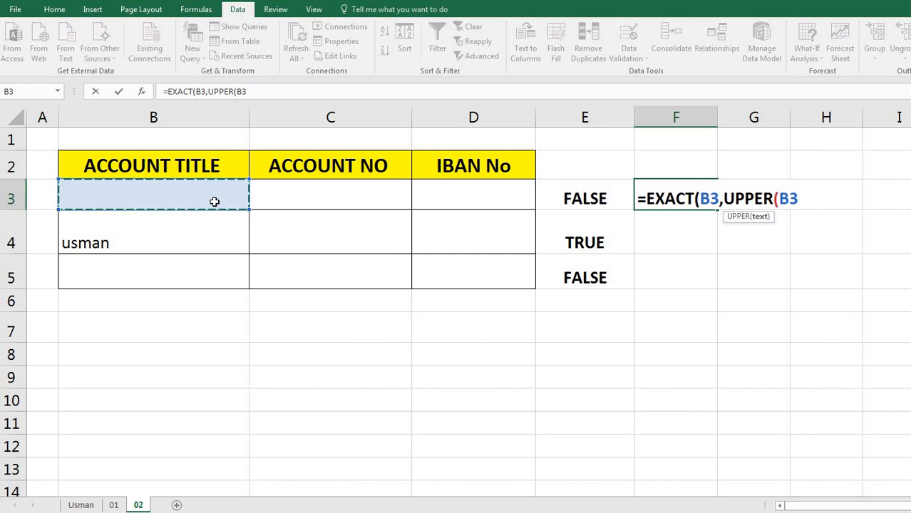
{"action": "type", "text": "))"}
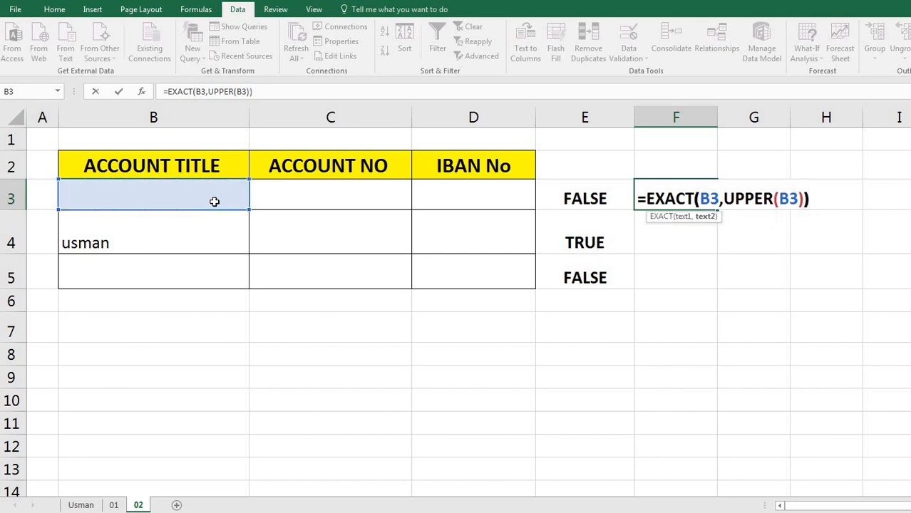
{"action": "key", "text": "Return"}
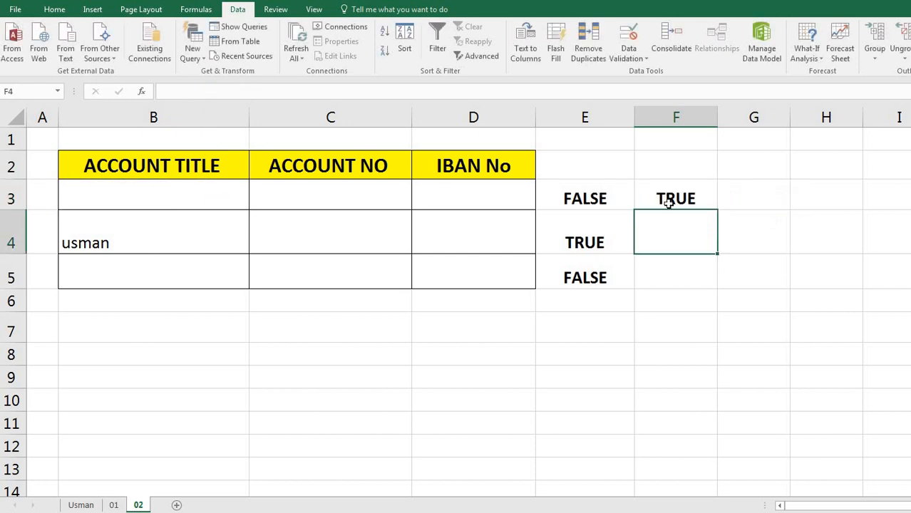
Step: Enter a sample name with only its first letter capitalised in B3 and check it against the EXACT formula in F3
{"action": "left_click", "coordinate": [159, 197]}
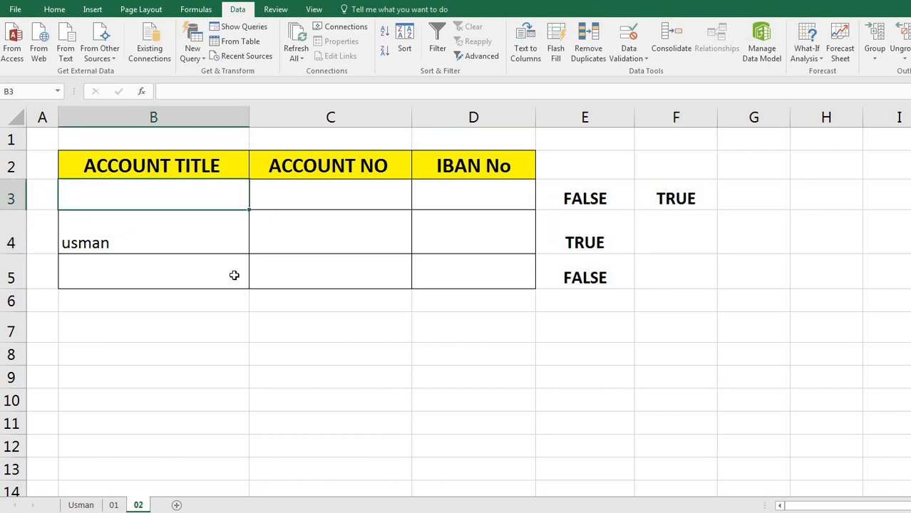
{"action": "type", "text": "Usman"}
{"action": "key", "text": "Return"}
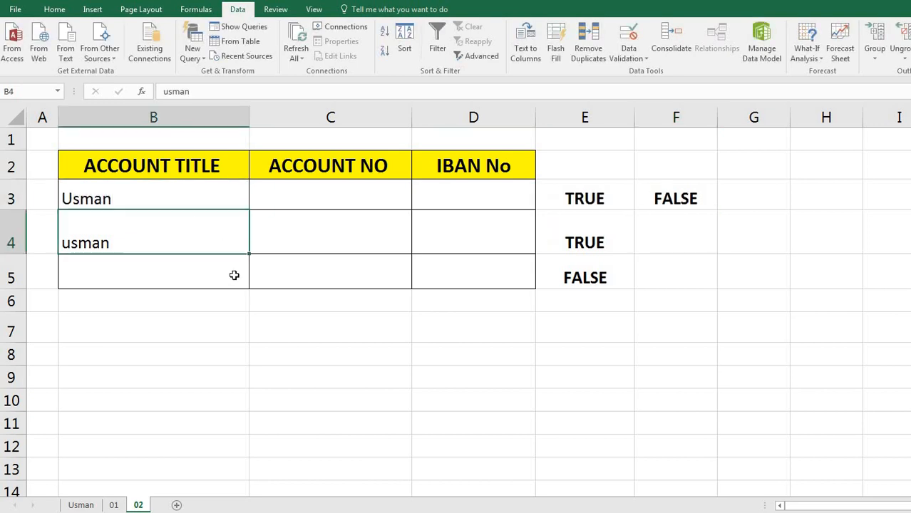
{"action": "left_click", "coordinate": [692, 199]}
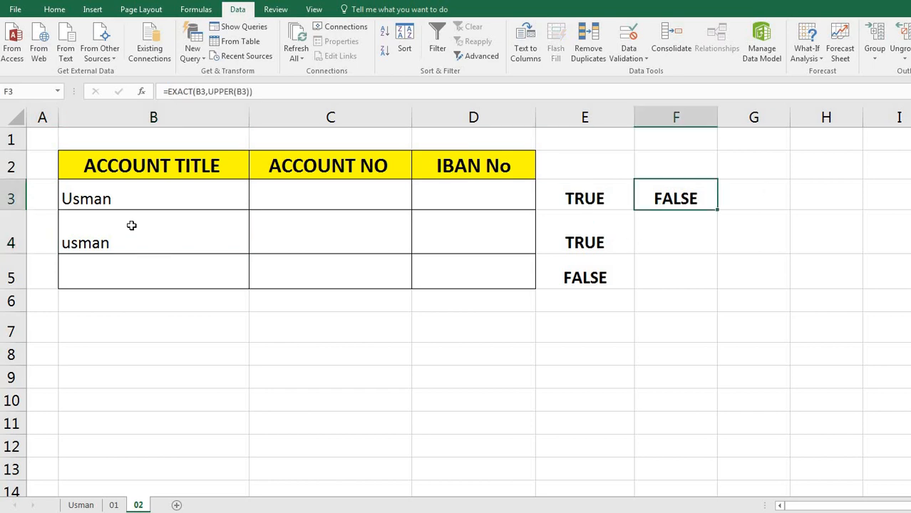
{"action": "left_click", "coordinate": [94, 201]}
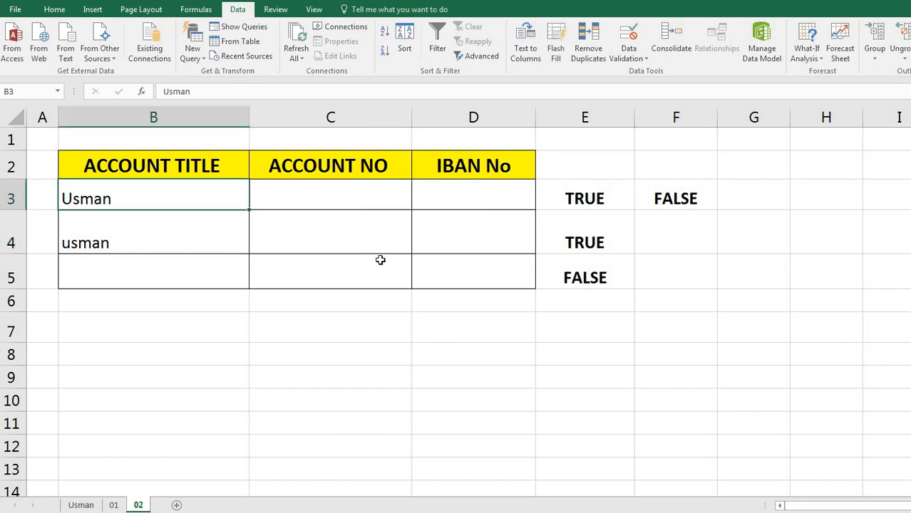
{"action": "left_click", "coordinate": [674, 201]}
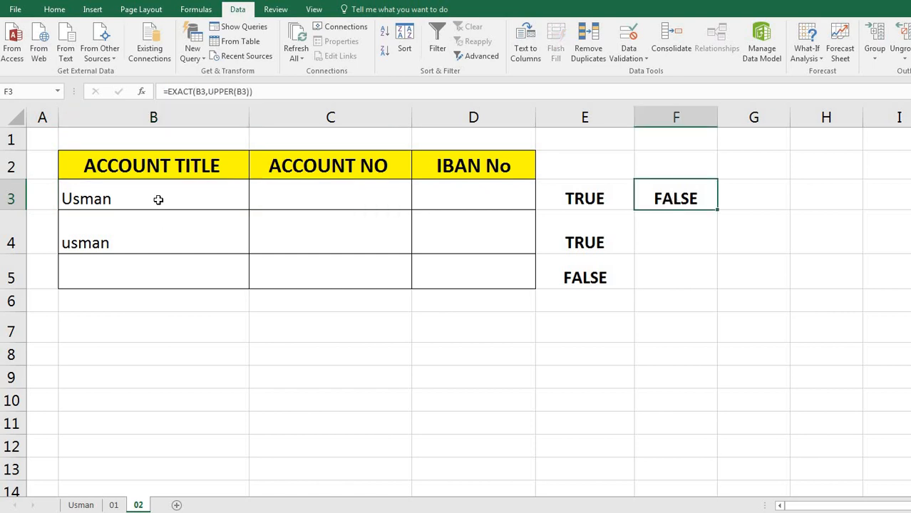
Step: Review the data validation rule on cells B3:B5 without changing it, and inspect the ISTEXT formula in E3
{"action": "left_click_drag", "start_coordinate": [157, 201], "coordinate": [166, 280]}
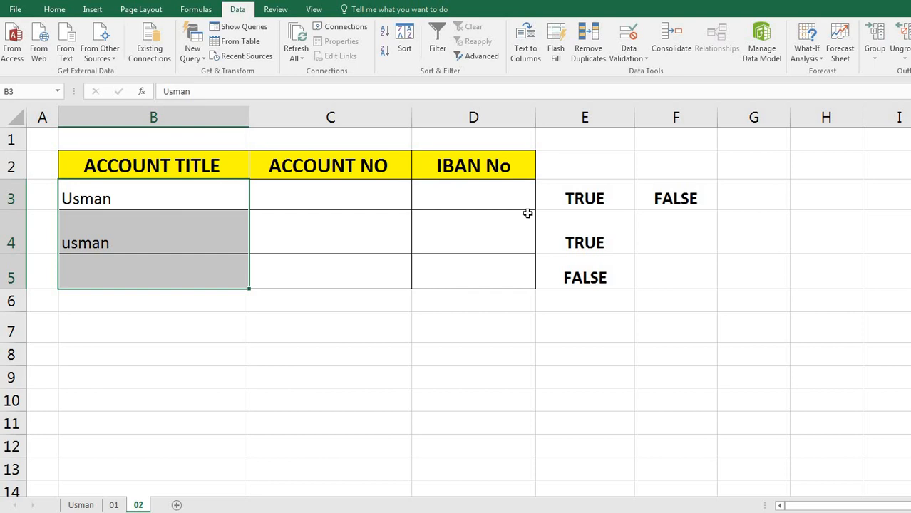
{"action": "left_click", "coordinate": [628, 62]}
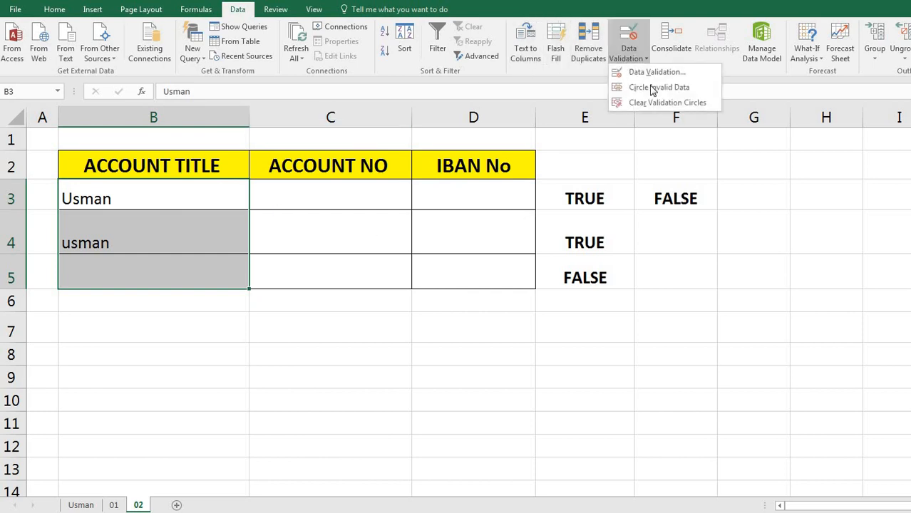
{"action": "left_click", "coordinate": [655, 71]}
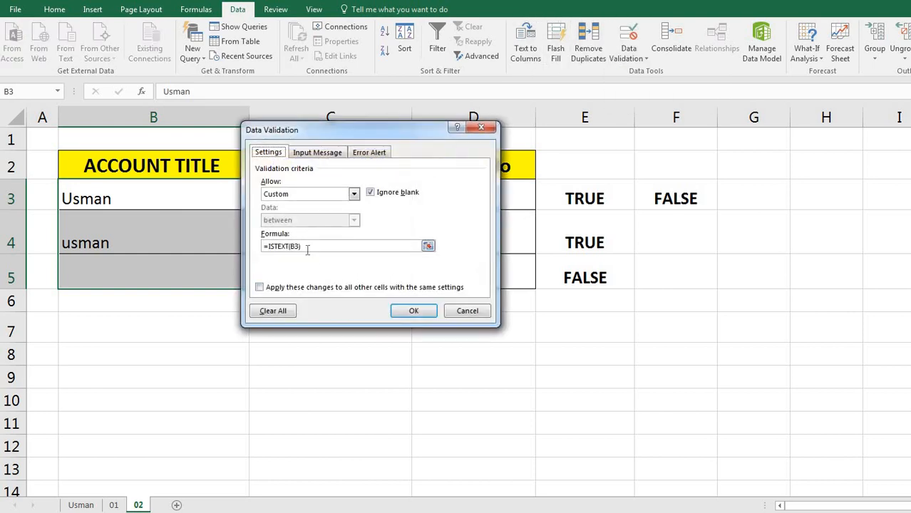
{"action": "left_click", "coordinate": [481, 128]}
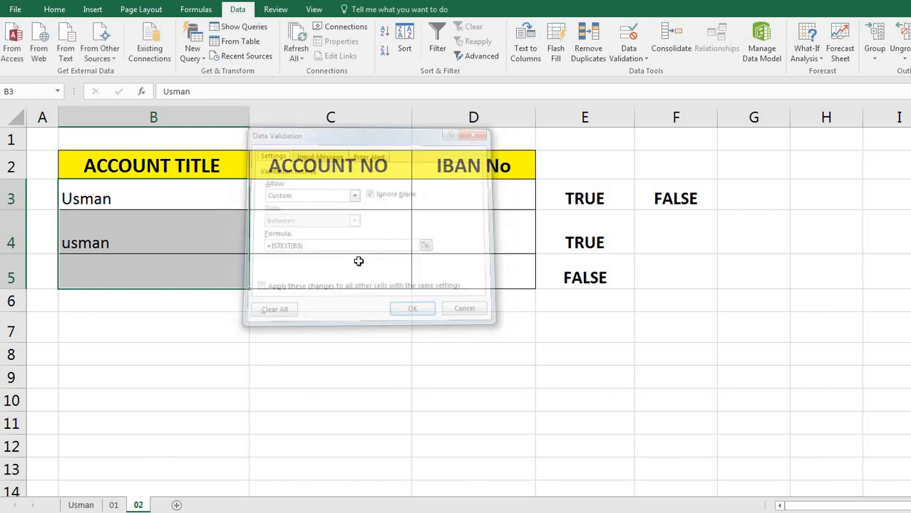
{"action": "left_click", "coordinate": [295, 322]}
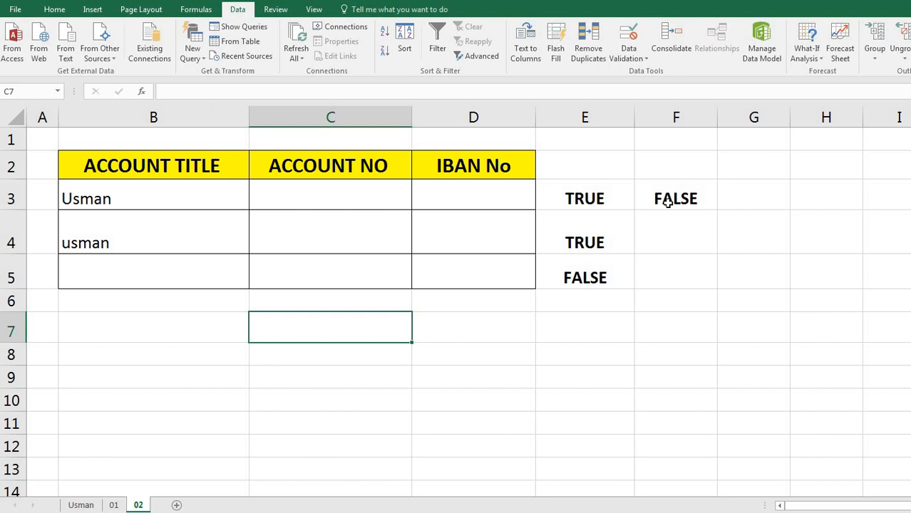
{"action": "left_click", "coordinate": [583, 201]}
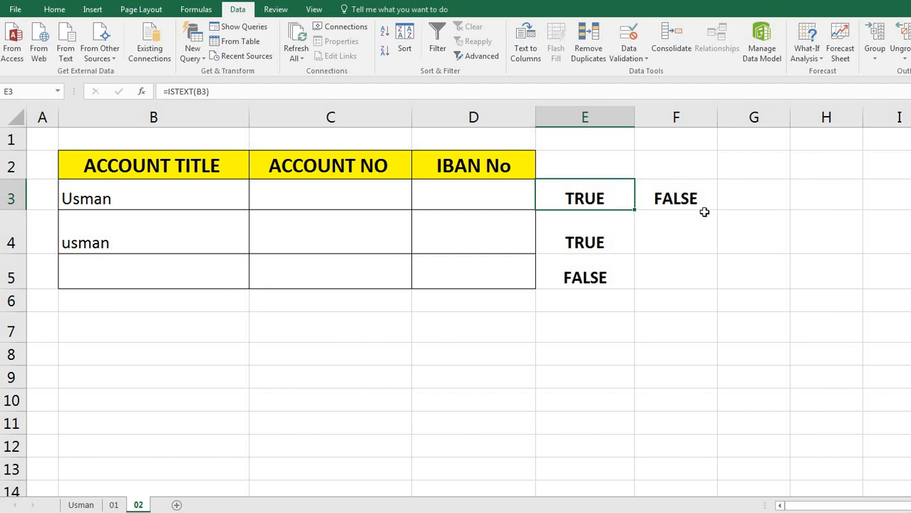
Step: Start an AND formula in cell C7 with ISTEXT(B3) as its first condition
{"action": "left_click", "coordinate": [284, 325]}
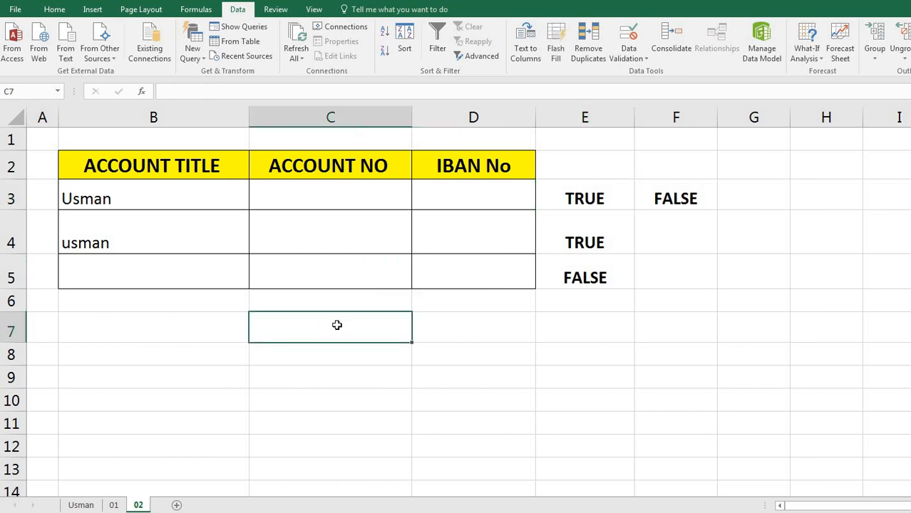
{"action": "type", "text": "="}
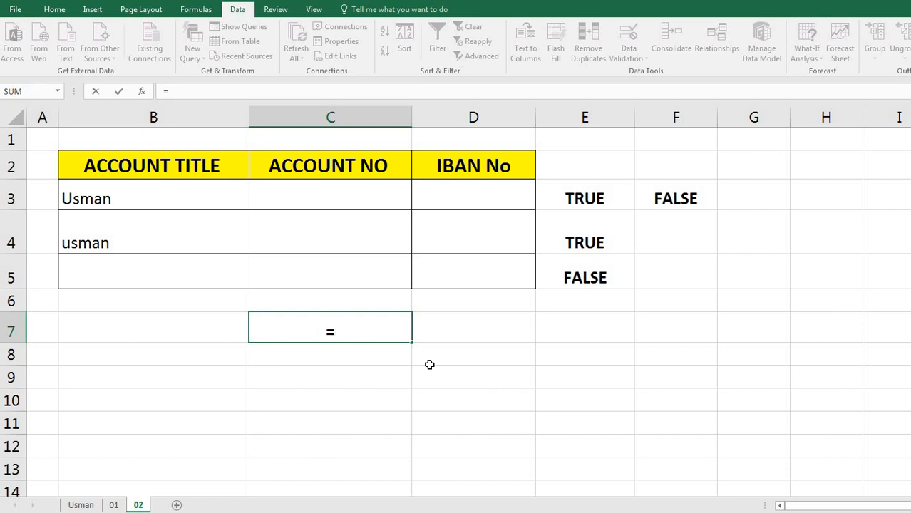
{"action": "type", "text": "and"}
{"action": "key", "text": "Tab"}
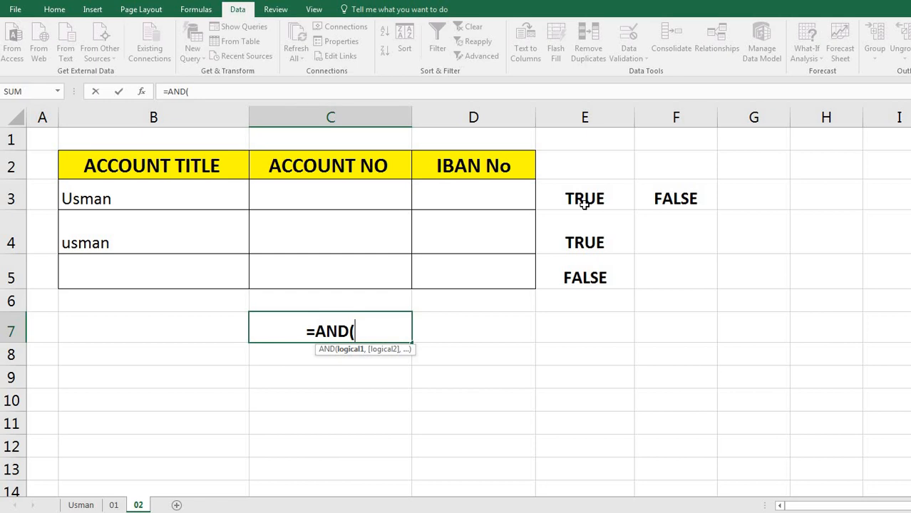
{"action": "type", "text": "istex"}
{"action": "key", "text": "Tab"}
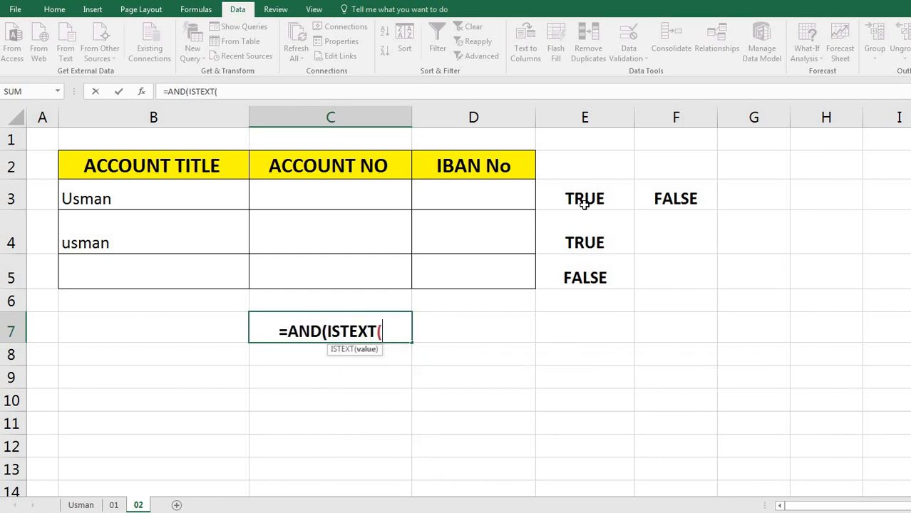
{"action": "left_click", "coordinate": [159, 199]}
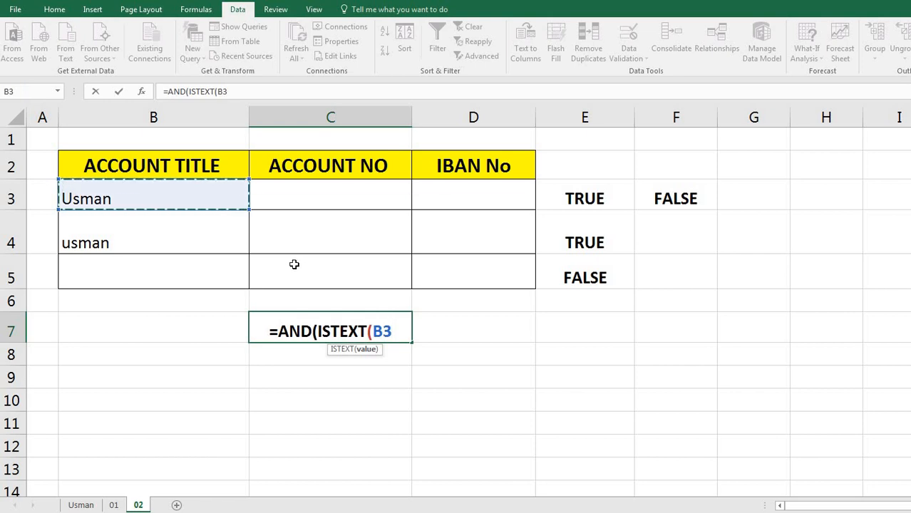
{"action": "type", "text": "),"}
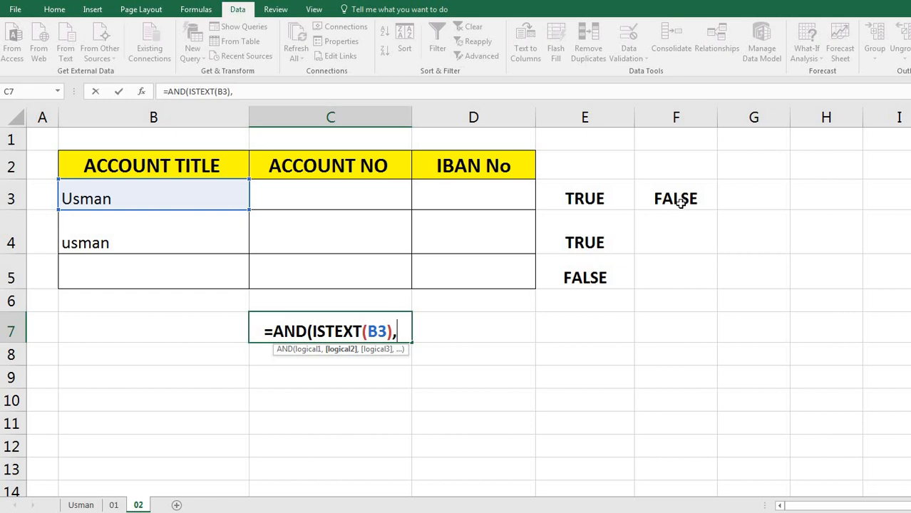
Step: Add EXACT(B3,UPPER(B3)) as the second AND condition in C7 and commit the formula =AND(ISTEXT(B3),EXACT(B3,UPPER(B3)))
{"action": "type", "text": "exact"}
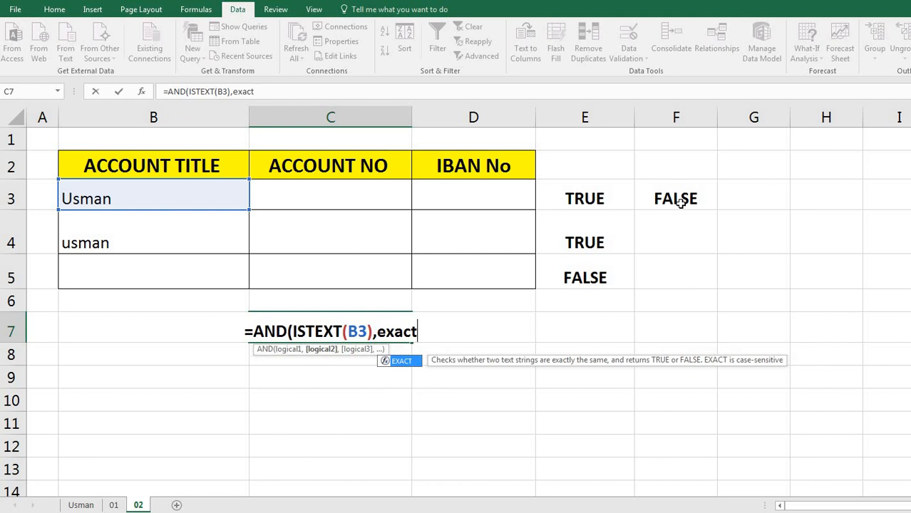
{"action": "key", "text": "Tab"}
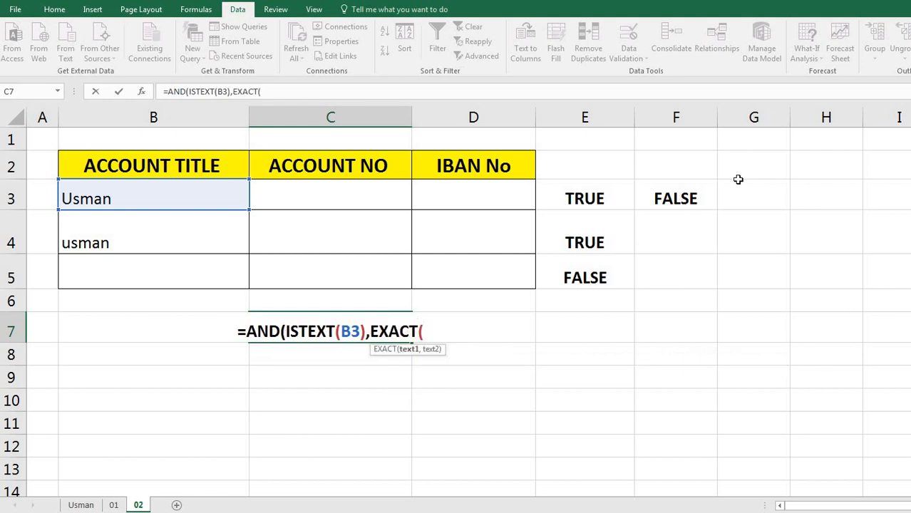
{"action": "left_click", "coordinate": [193, 207]}
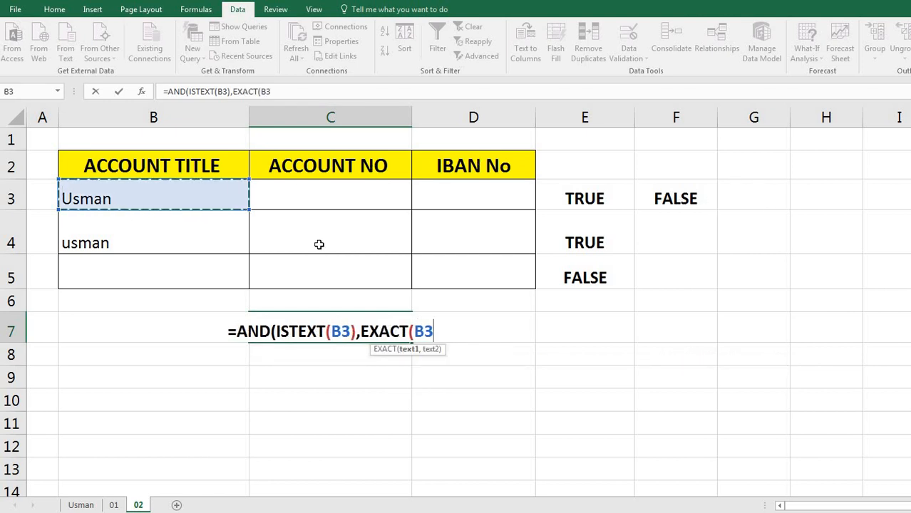
{"action": "type", "text": ","}
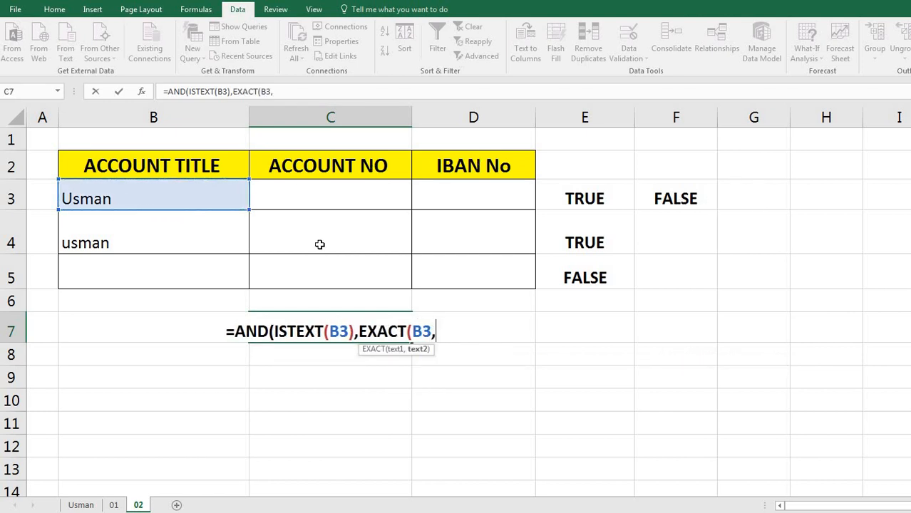
{"action": "type", "text": "Upp"}
{"action": "key", "text": "Tab"}
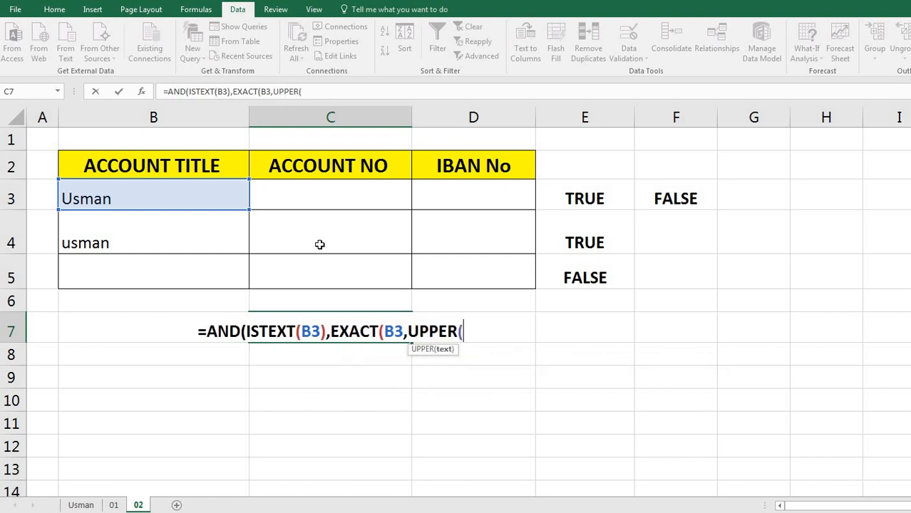
{"action": "left_click", "coordinate": [172, 198]}
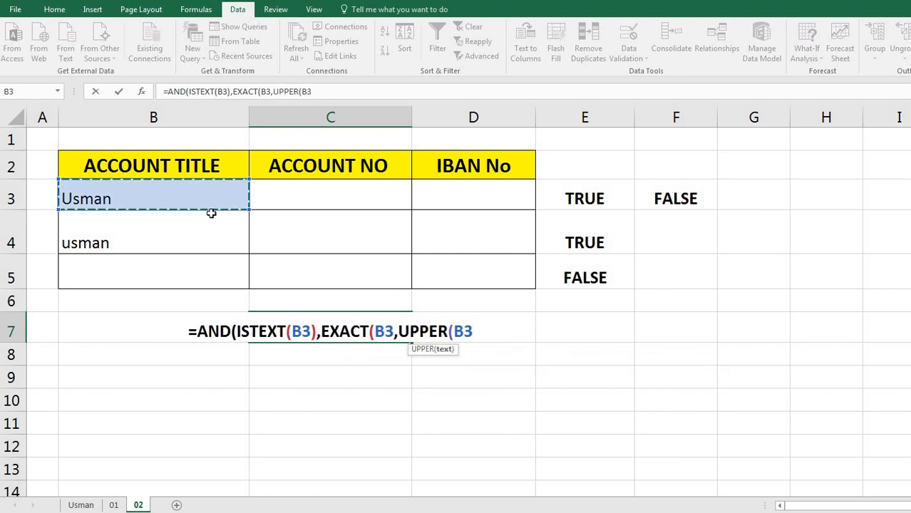
{"action": "type", "text": "))"}
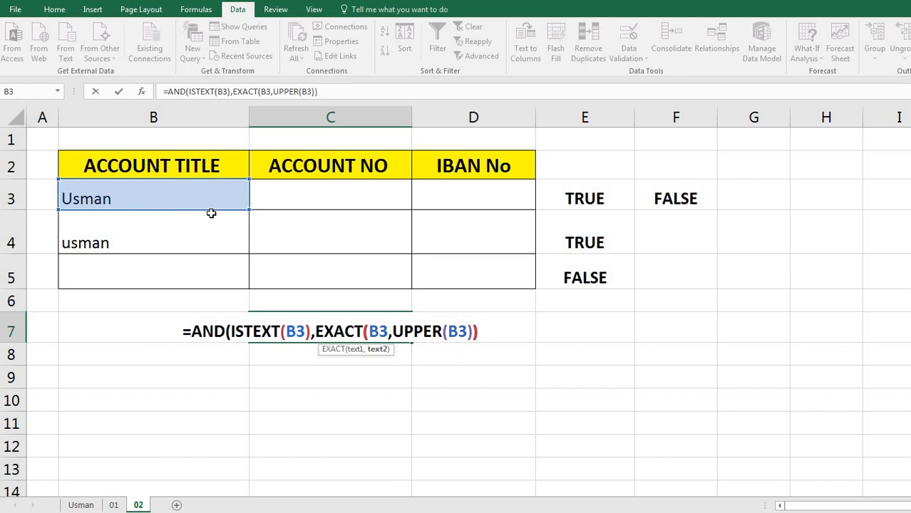
{"action": "type", "text": ")"}
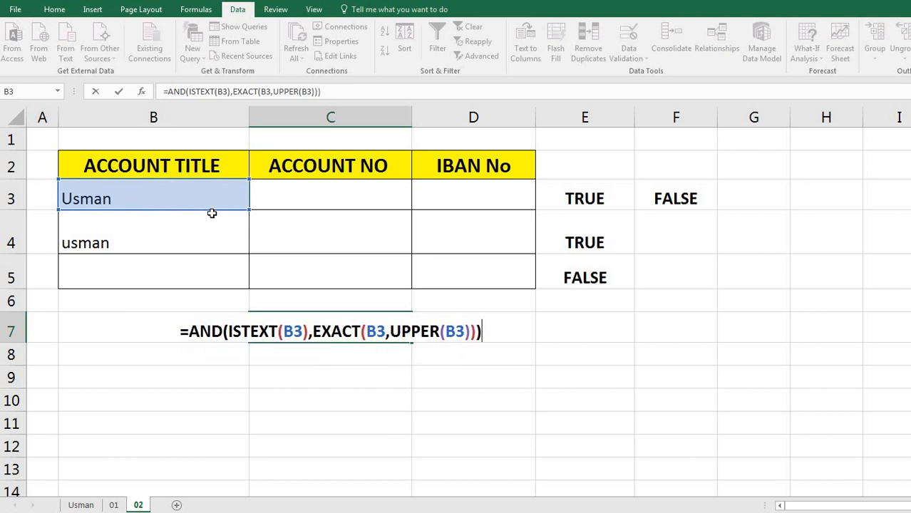
{"action": "key", "text": "Return"}
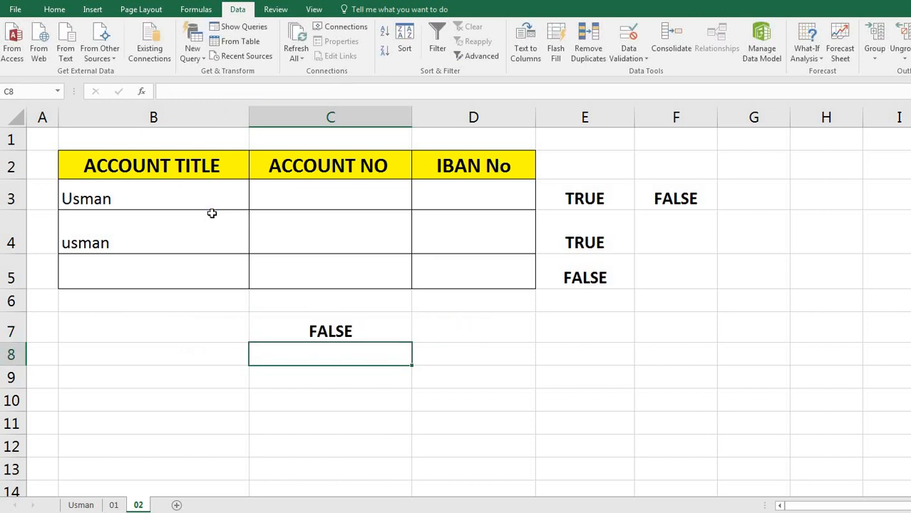
Step: Enter the all-uppercase text UABC in B3 to test the combined AND formula in C7
{"action": "left_click", "coordinate": [321, 325]}
{"action": "left_click", "coordinate": [107, 202]}
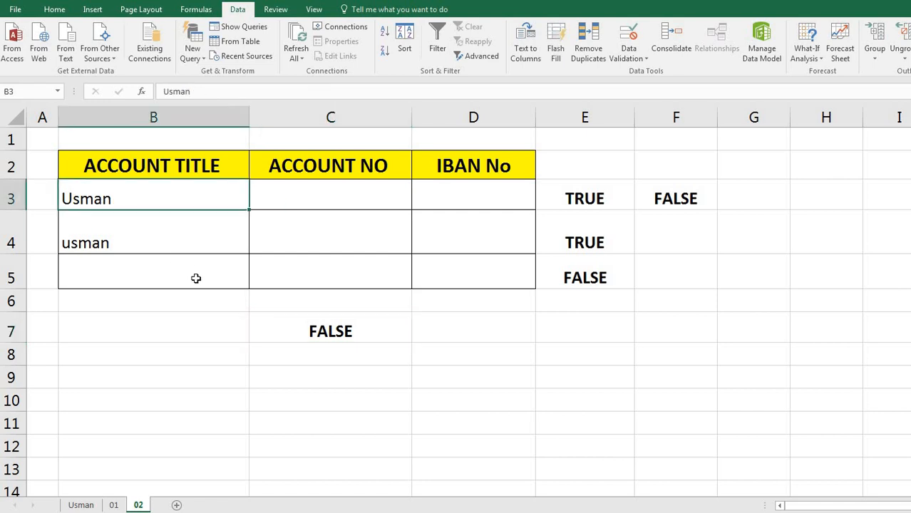
{"action": "type", "text": "US"}
{"action": "key", "text": "BackSpace"}
{"action": "key", "text": "BackSpace"}
{"action": "type", "text": "A"}
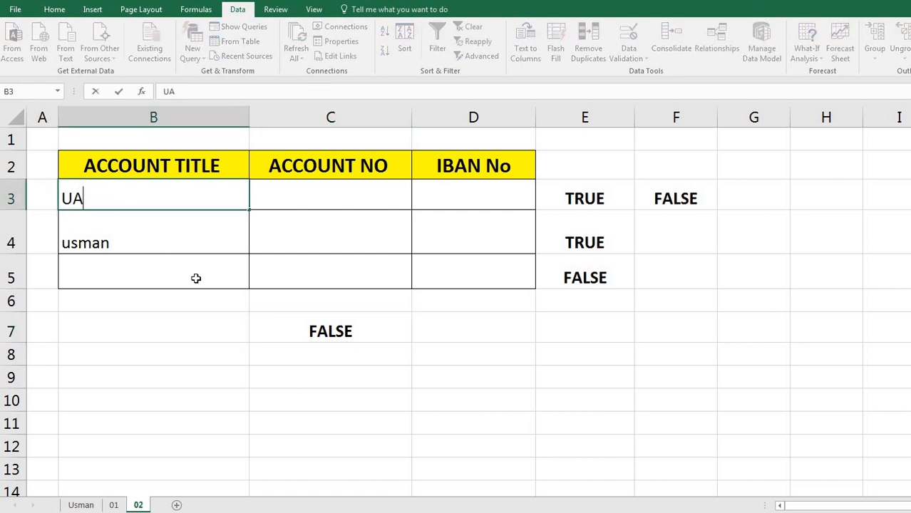
{"action": "type", "text": "BC"}
{"action": "key", "text": "Return"}
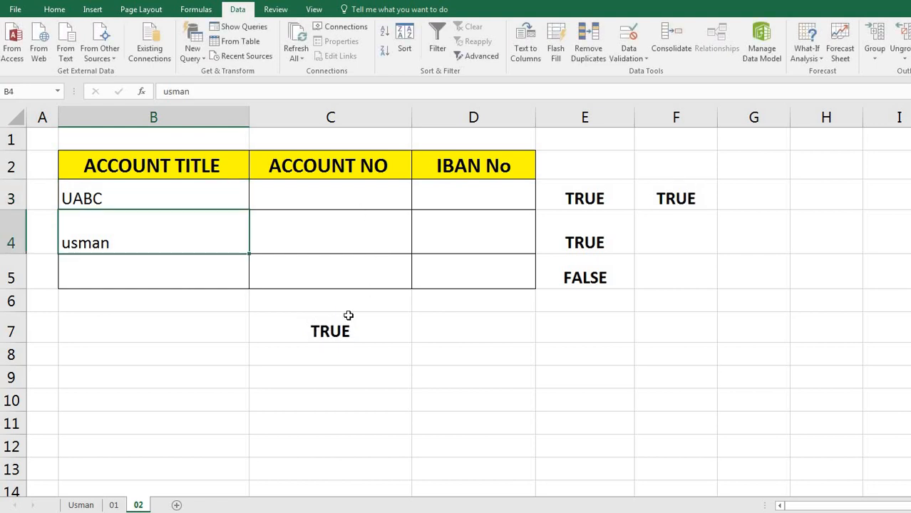
{"action": "key", "text": "Up"}
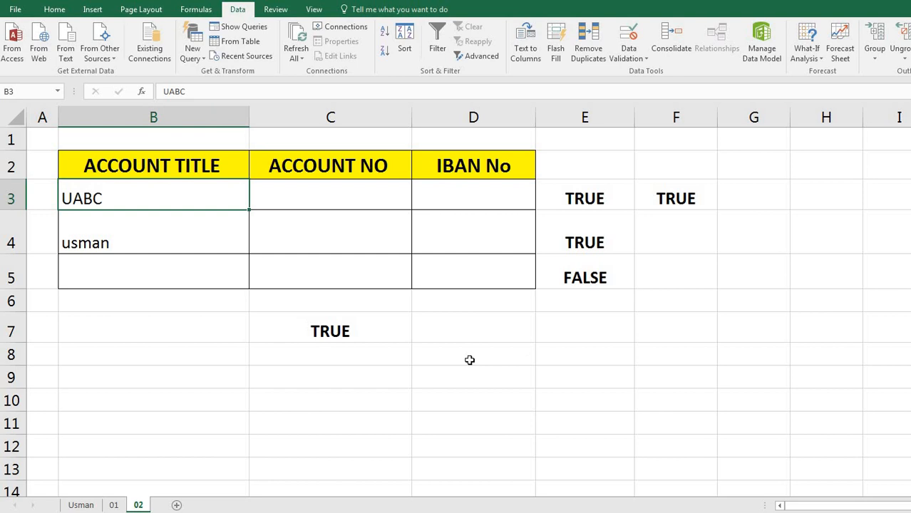
Step: Copy the full text of the AND formula in C7 for use in the validation rule
{"action": "left_click", "coordinate": [332, 331]}
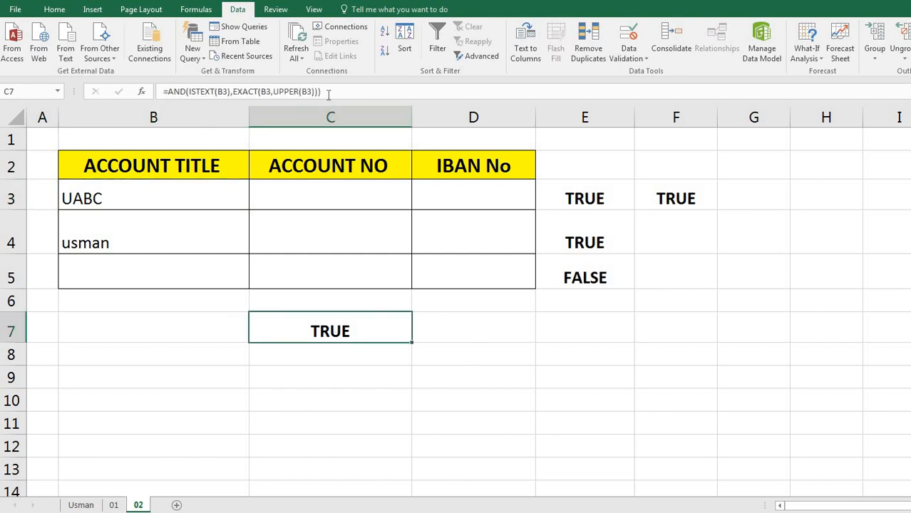
{"action": "left_click_drag", "start_coordinate": [328, 93], "coordinate": [163, 92]}
{"action": "right_click", "coordinate": [171, 93]}
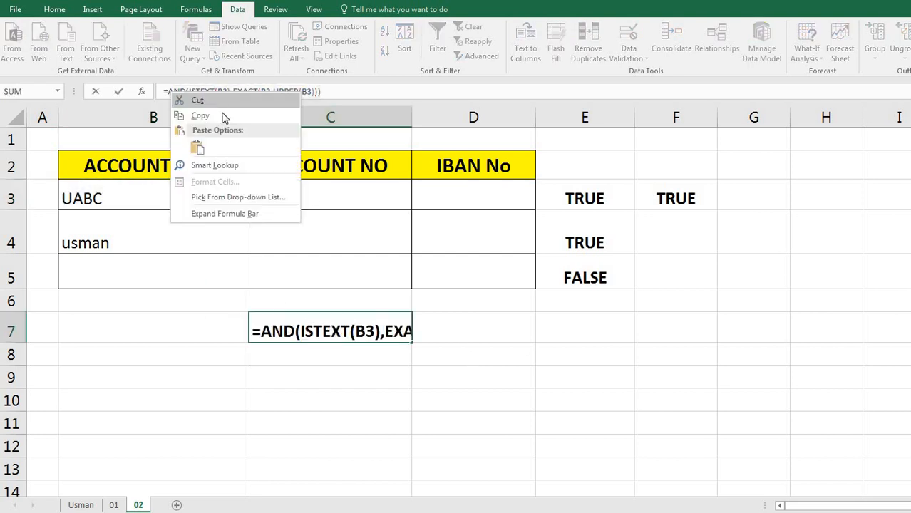
{"action": "left_click", "coordinate": [222, 117]}
{"action": "left_click", "coordinate": [279, 371]}
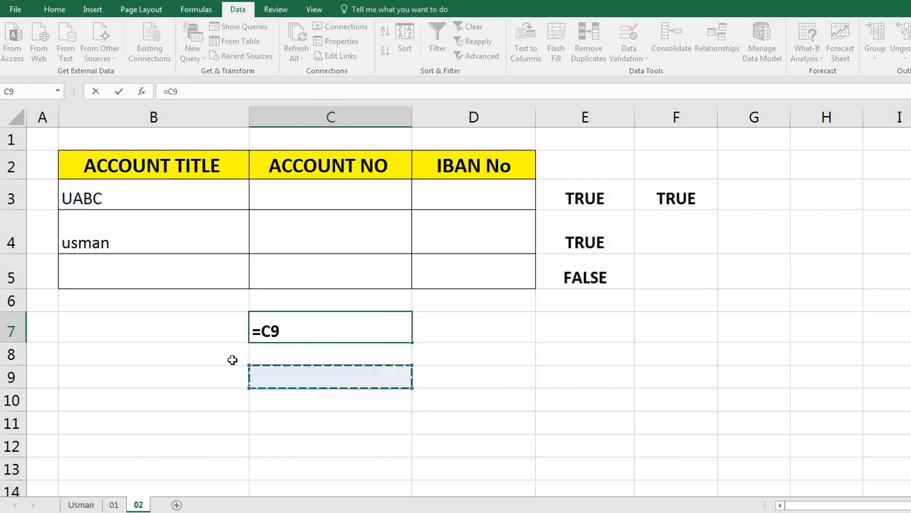
{"action": "key", "text": "BackSpace"}
{"action": "key", "text": "BackSpace"}
{"action": "key", "text": "BackSpace"}
{"action": "left_click", "coordinate": [324, 405]}
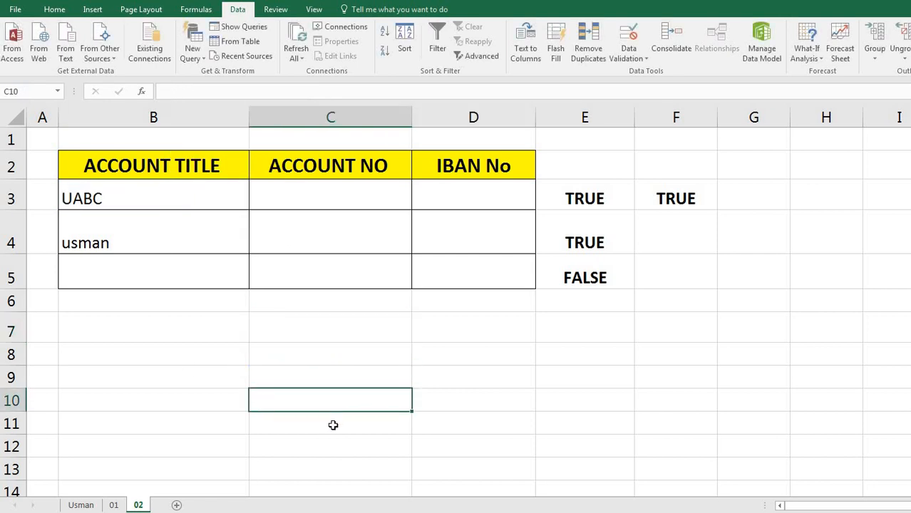
{"action": "key", "text": "ctrl+z"}
Step: Open C7 for editing, select its entire formula text for copying, and commit the cell without altering the formula
{"action": "double_click", "coordinate": [361, 327]}
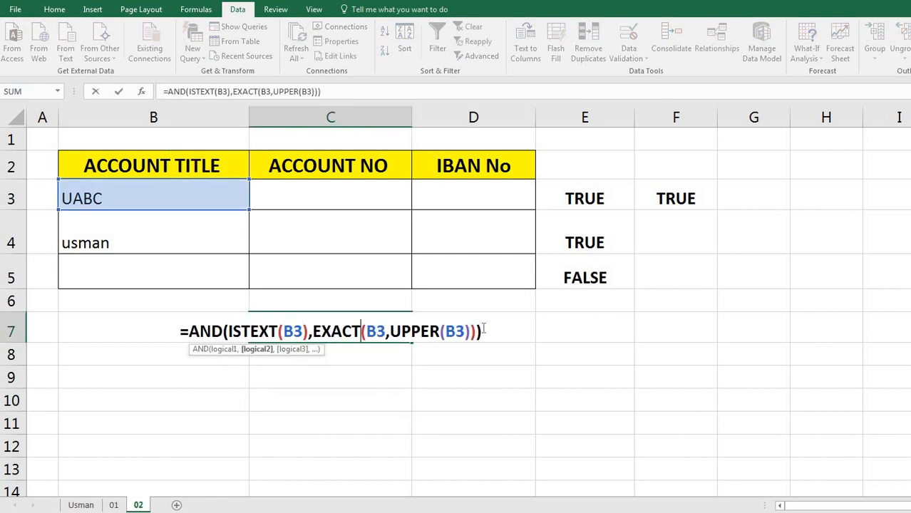
{"action": "left_click_drag", "start_coordinate": [482, 332], "coordinate": [166, 332]}
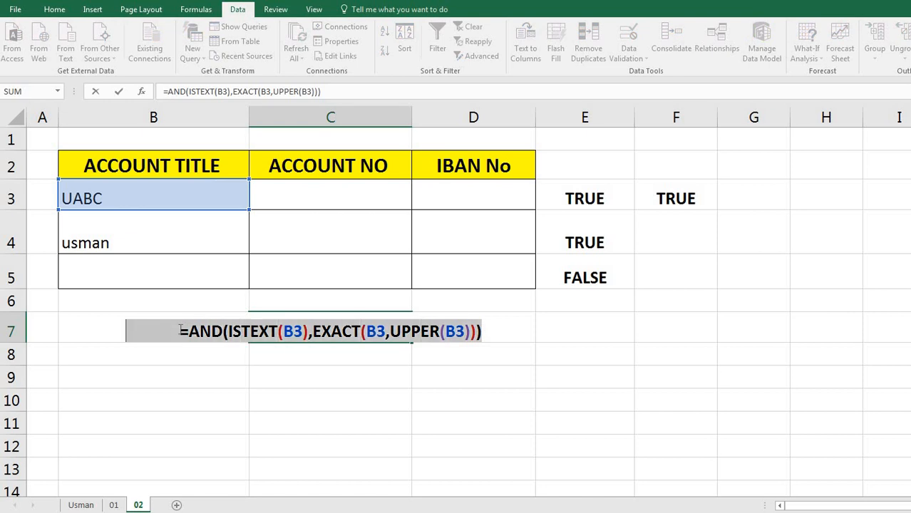
{"action": "key", "text": "Return"}
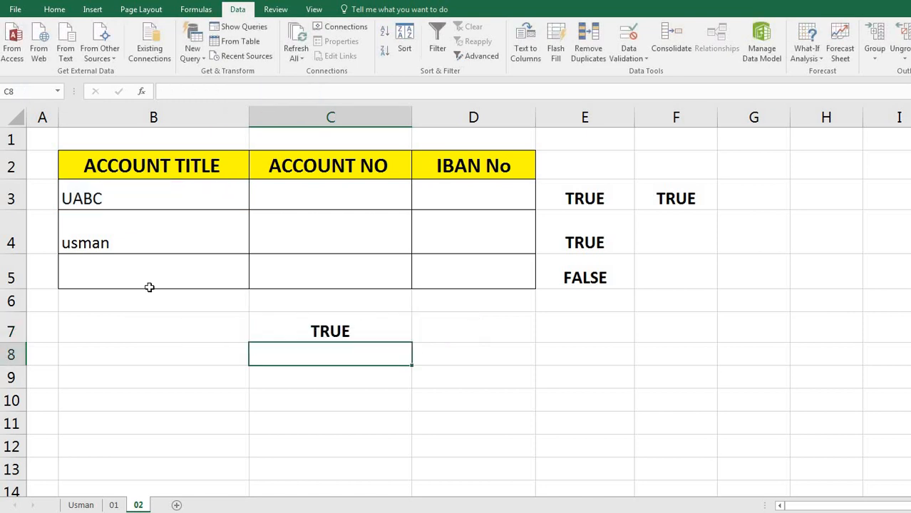
Step: Replace the custom data validation formula for B3:B5 with =AND(ISTEXT(B3),EXACT(B3,UPPER(B3))) and apply the rule
{"action": "left_click_drag", "start_coordinate": [149, 267], "coordinate": [149, 271]}
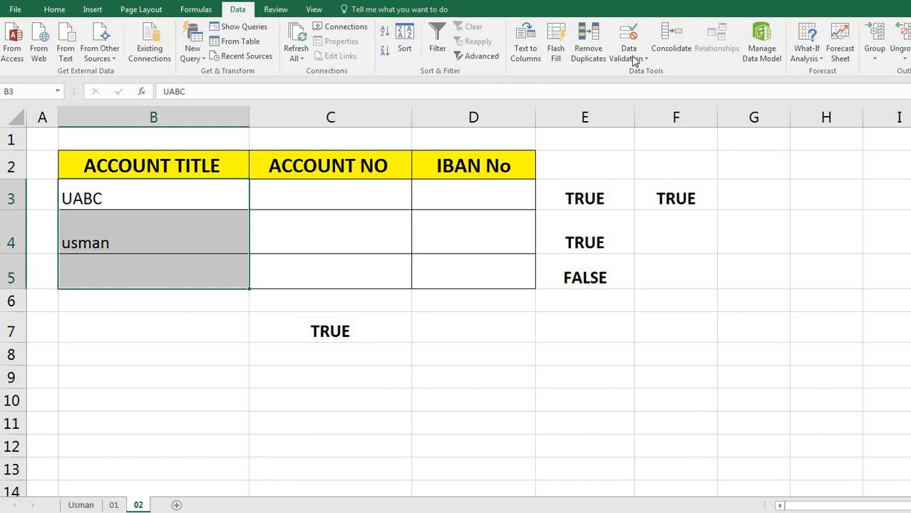
{"action": "left_click", "coordinate": [633, 57]}
{"action": "key", "text": "Return"}
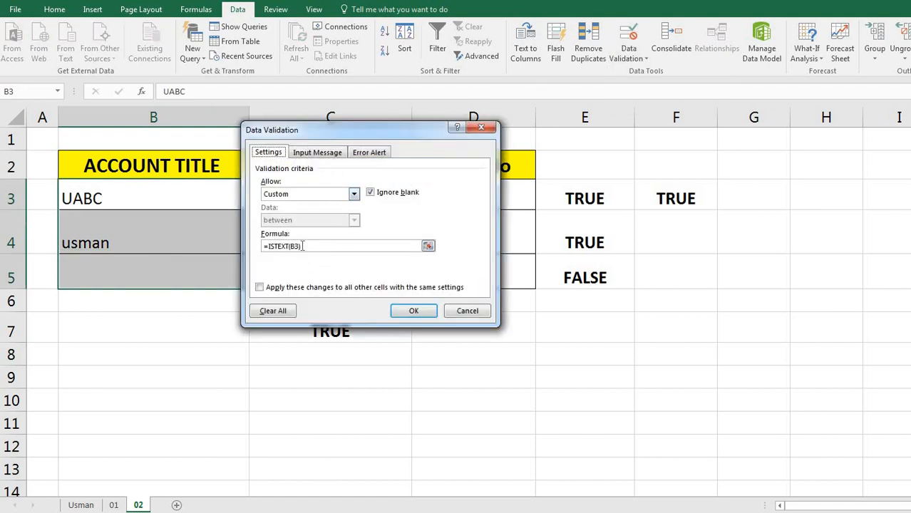
{"action": "left_click_drag", "start_coordinate": [303, 246], "coordinate": [270, 247]}
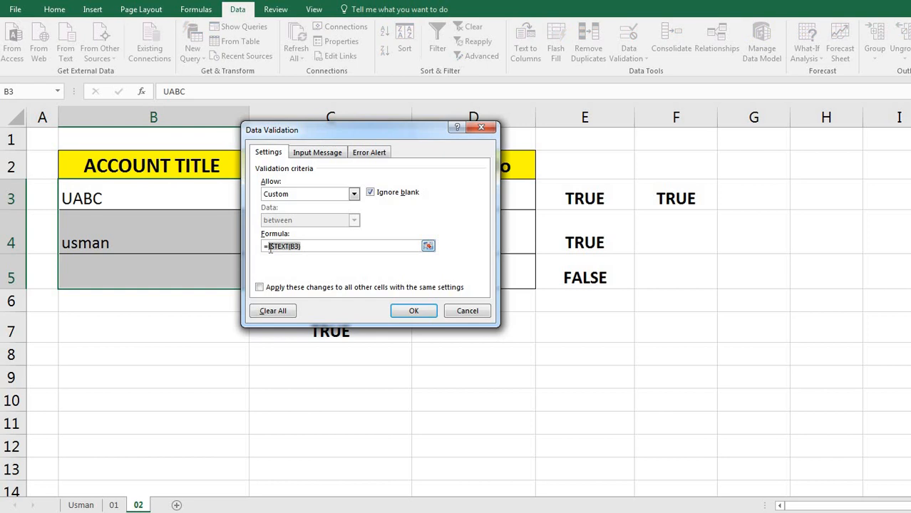
{"action": "key", "text": "BackSpace"}
{"action": "key", "text": "BackSpace"}
{"action": "key", "text": "ctrl+v"}
{"action": "left_click", "coordinate": [412, 312]}
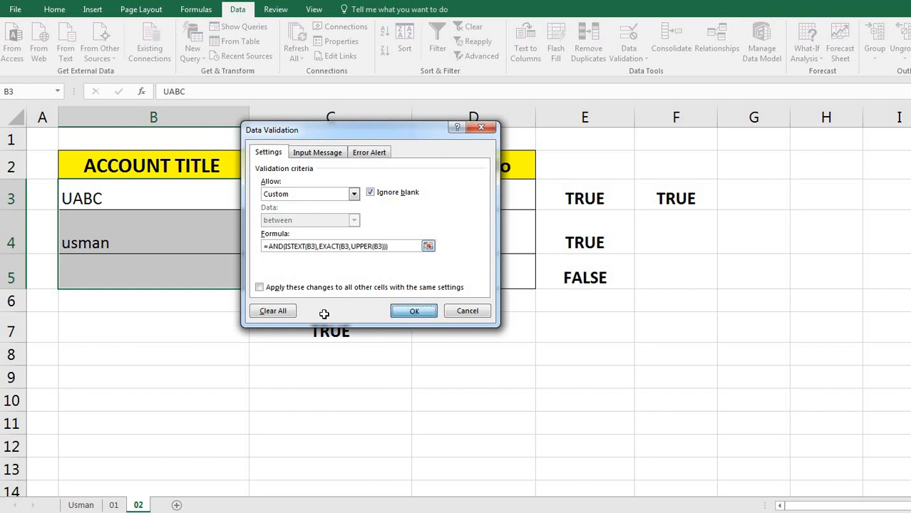
Step: Clear the account titles in B3:B5 and test the validation by trying to enter the number 321 in B3
{"action": "key", "text": "Delete"}
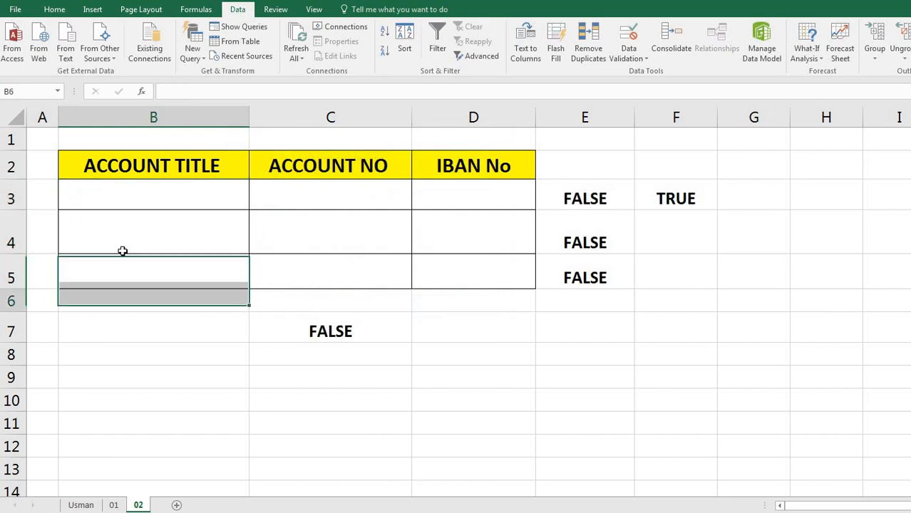
{"action": "left_click", "coordinate": [151, 207]}
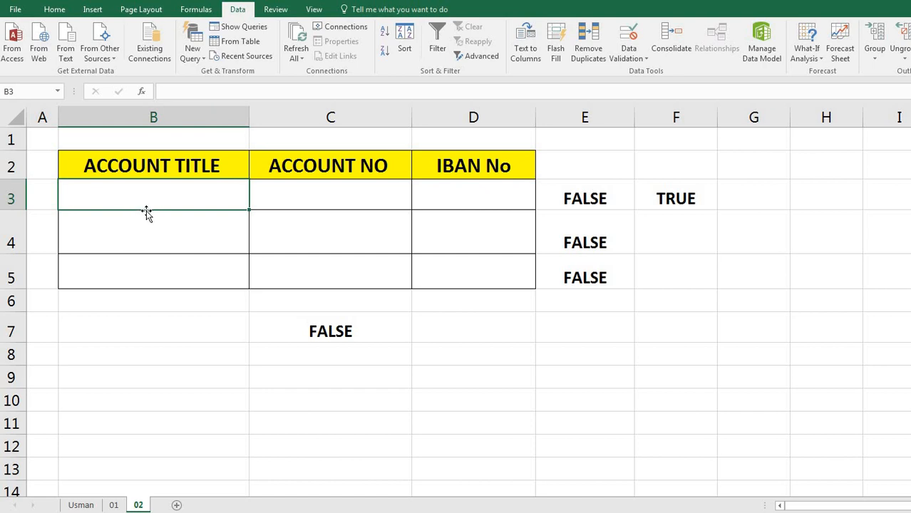
{"action": "type", "text": "321"}
{"action": "key", "text": "Return"}
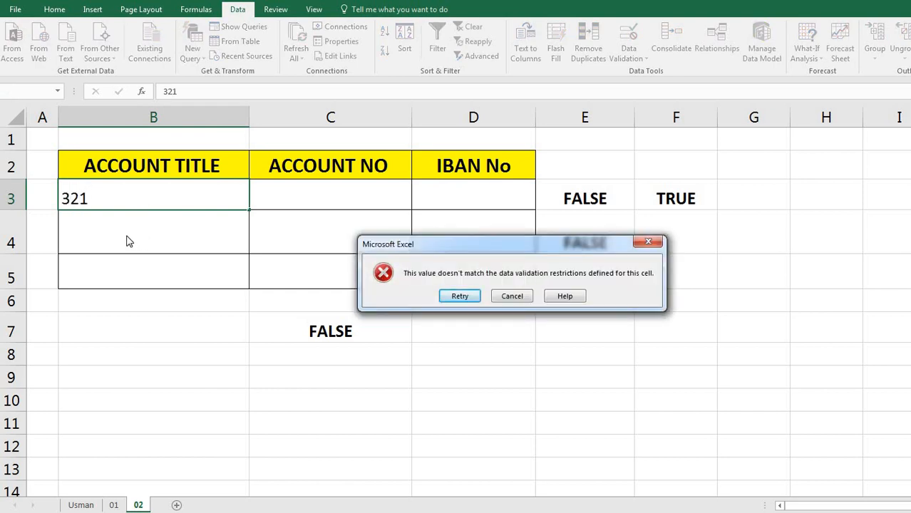
{"action": "key", "text": "Escape"}
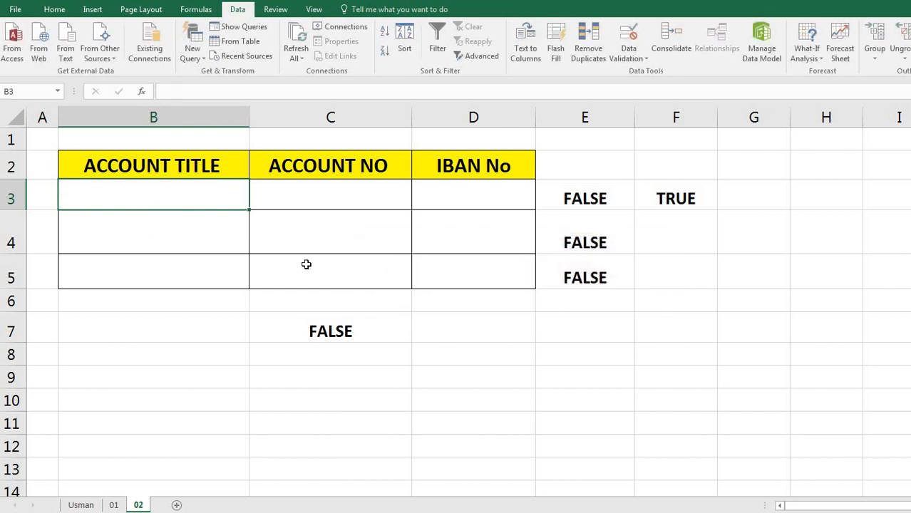
Step: Try to enter the lowercase text dgagd in B3 to test the validation, and erase the entry
{"action": "type", "text": "dgagd"}
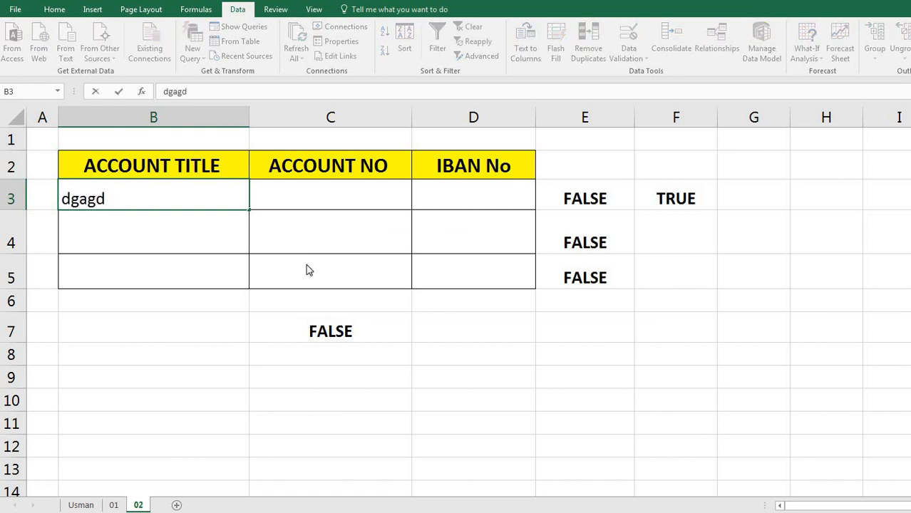
{"action": "key", "text": "Return"}
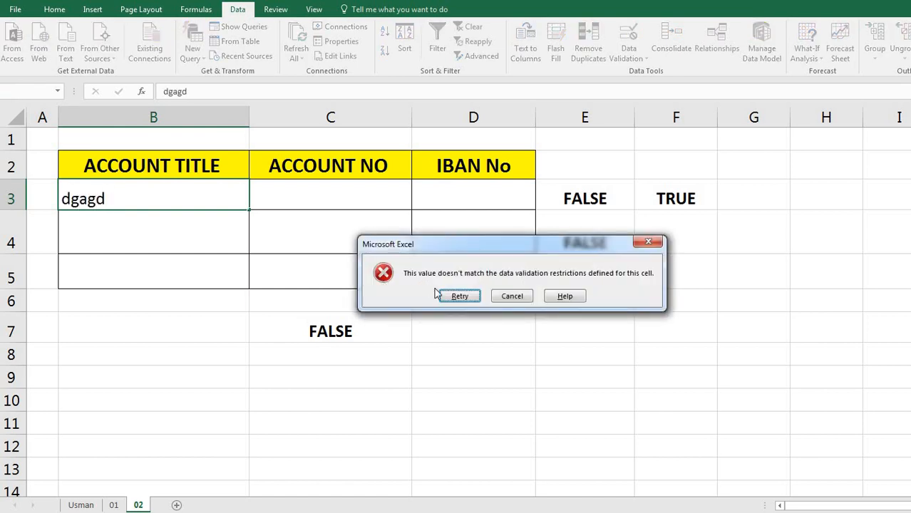
{"action": "key", "text": "Return"}
{"action": "key", "text": "BackSpace"}
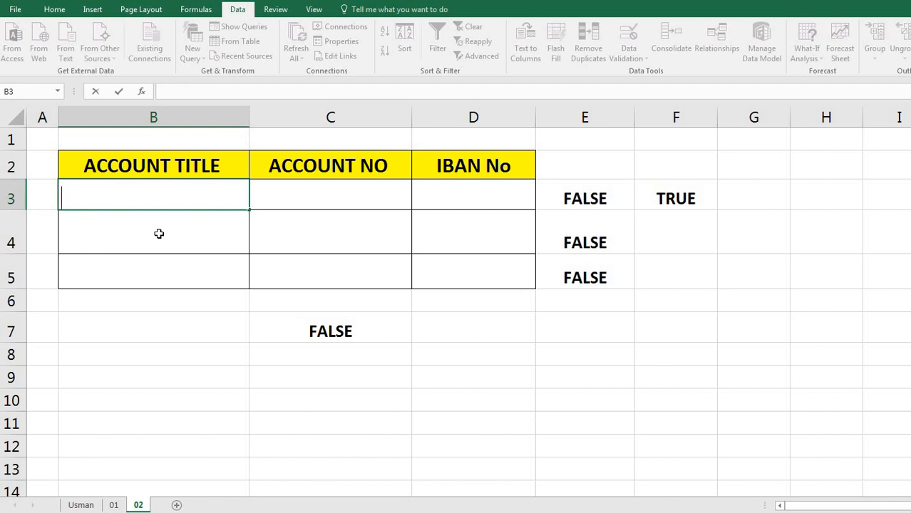
Step: Enter ABC in B3 and a sample name in all capitals in B4 as account titles
{"action": "type", "text": "ABC"}
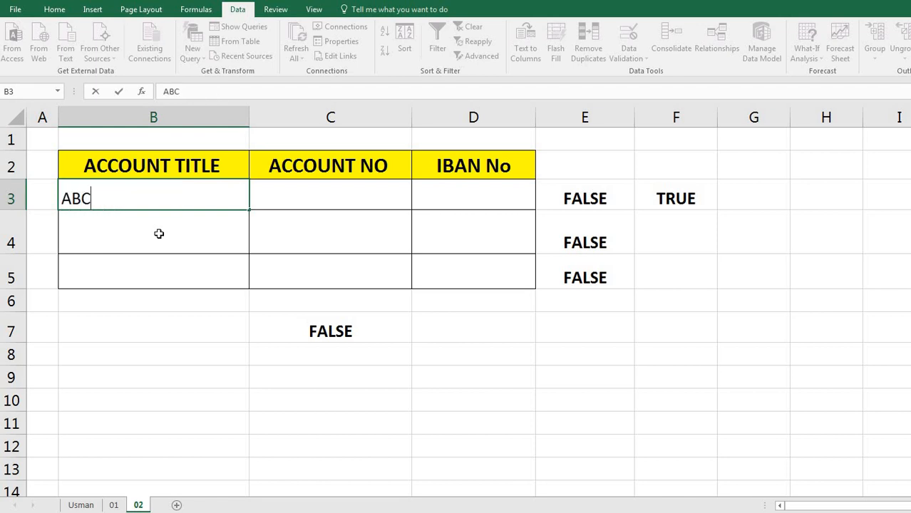
{"action": "key", "text": "Return"}
{"action": "type", "text": "USMAN"}
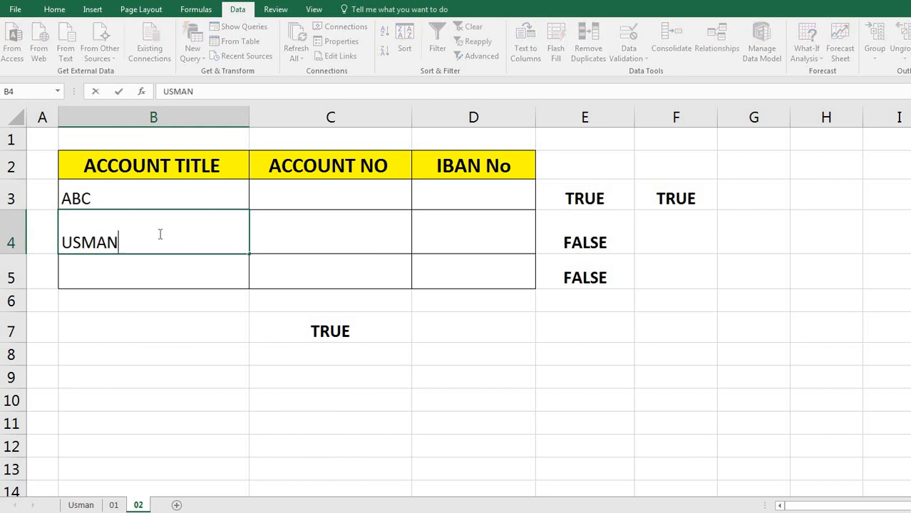
{"action": "key", "text": "Return"}
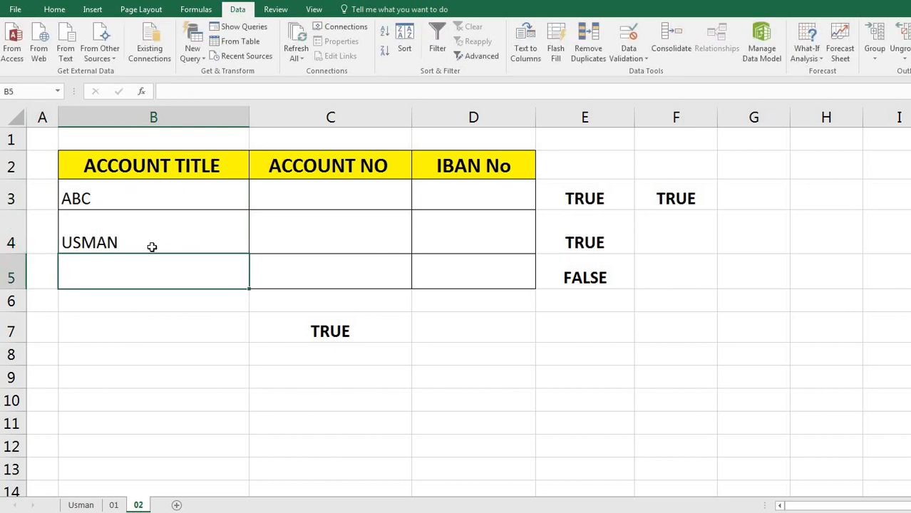
Step: Delete the helper formulas from E3:F5 and the AND formula from C7 below the table
{"action": "left_click_drag", "start_coordinate": [576, 185], "coordinate": [671, 291]}
{"action": "key", "text": "Delete"}
{"action": "left_click", "coordinate": [521, 413]}
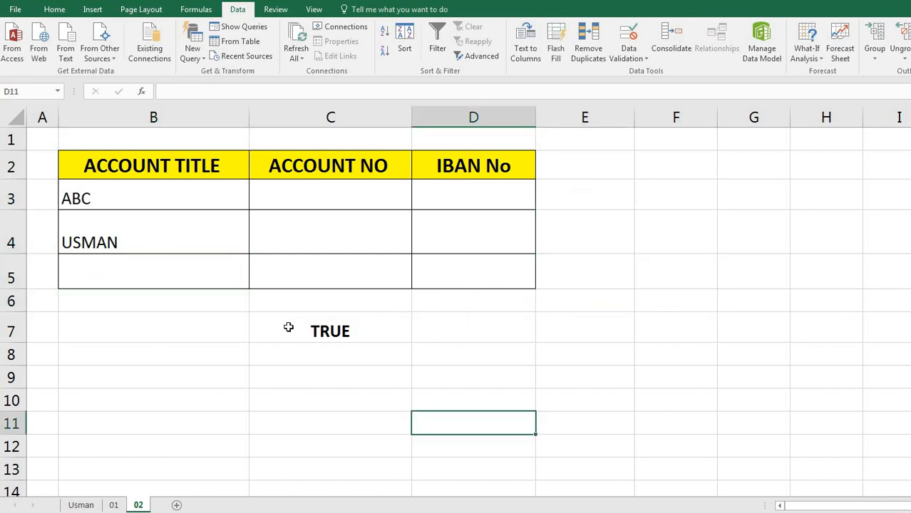
{"action": "left_click_drag", "start_coordinate": [289, 325], "coordinate": [498, 370]}
{"action": "key", "text": "Delete"}
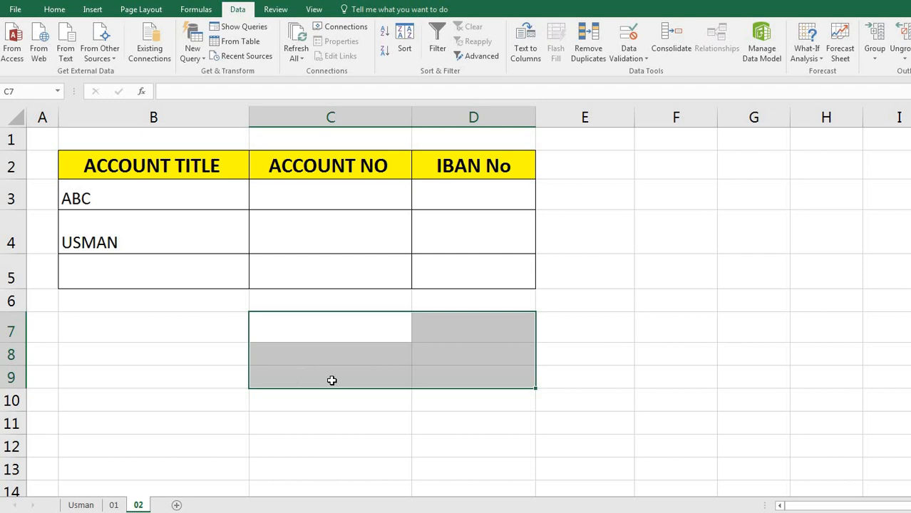
{"action": "left_click", "coordinate": [543, 362]}
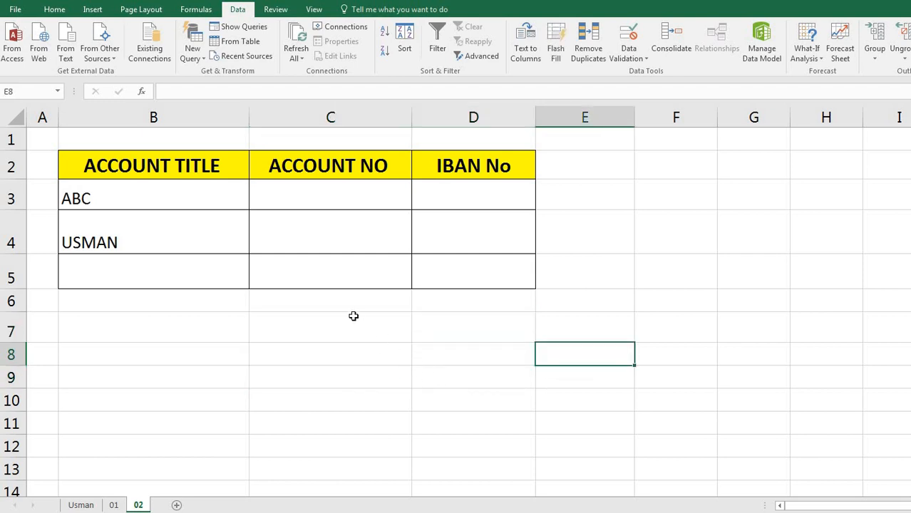